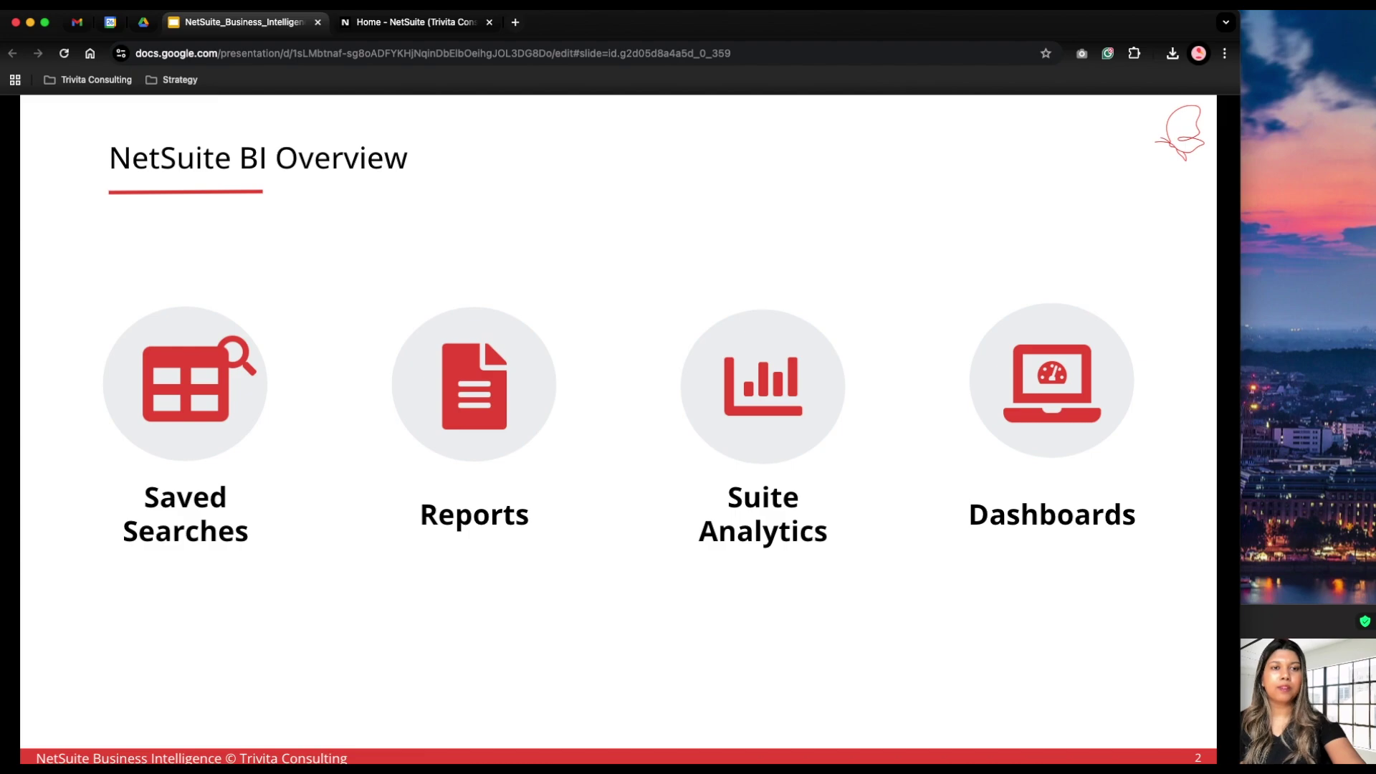
Step: Advance the presentation from slide 2 to slide 3, 'Reports'
{"action": "key", "text": "Right"}
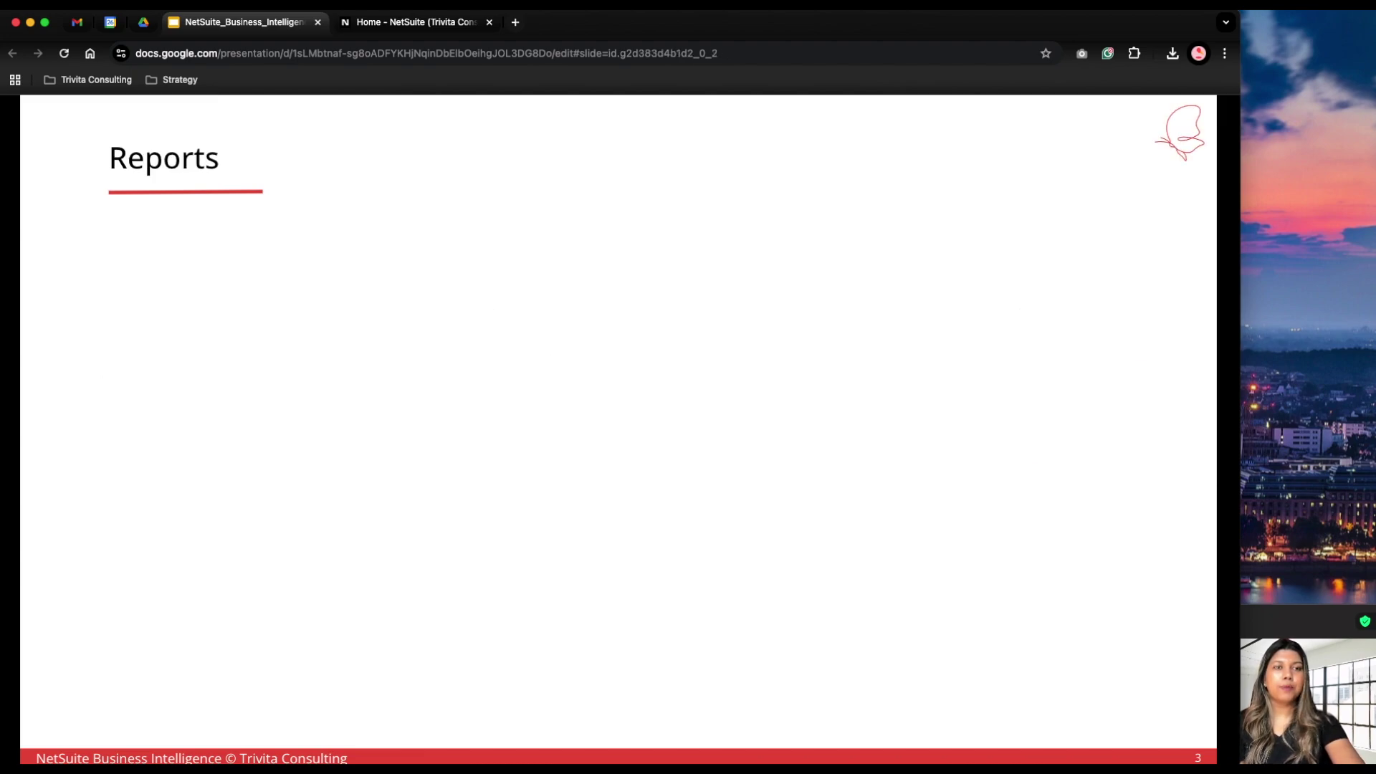
Step: Reveal the Financial/Operation report categories and customize-or-create options, then switch to NetSuite
{"action": "key", "text": "Right"}
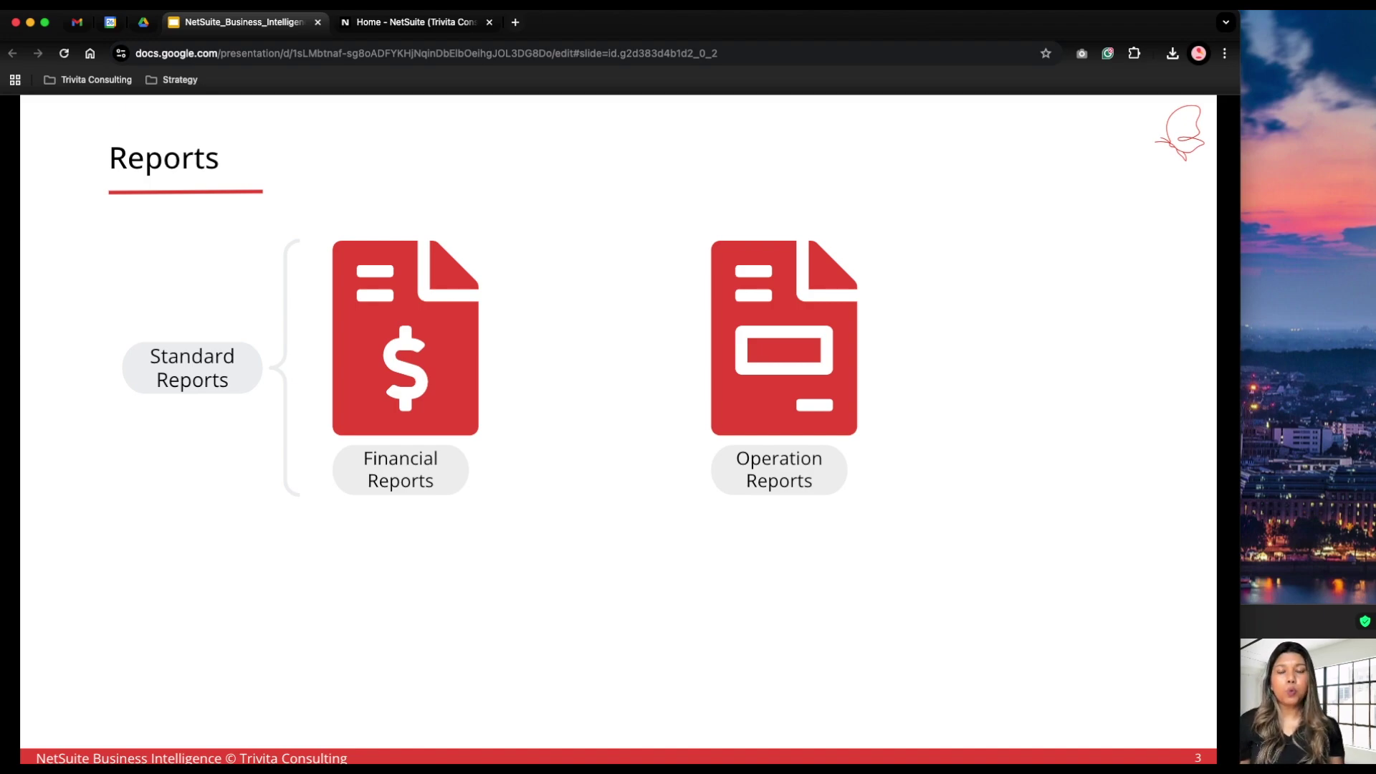
{"action": "key", "text": "Right"}
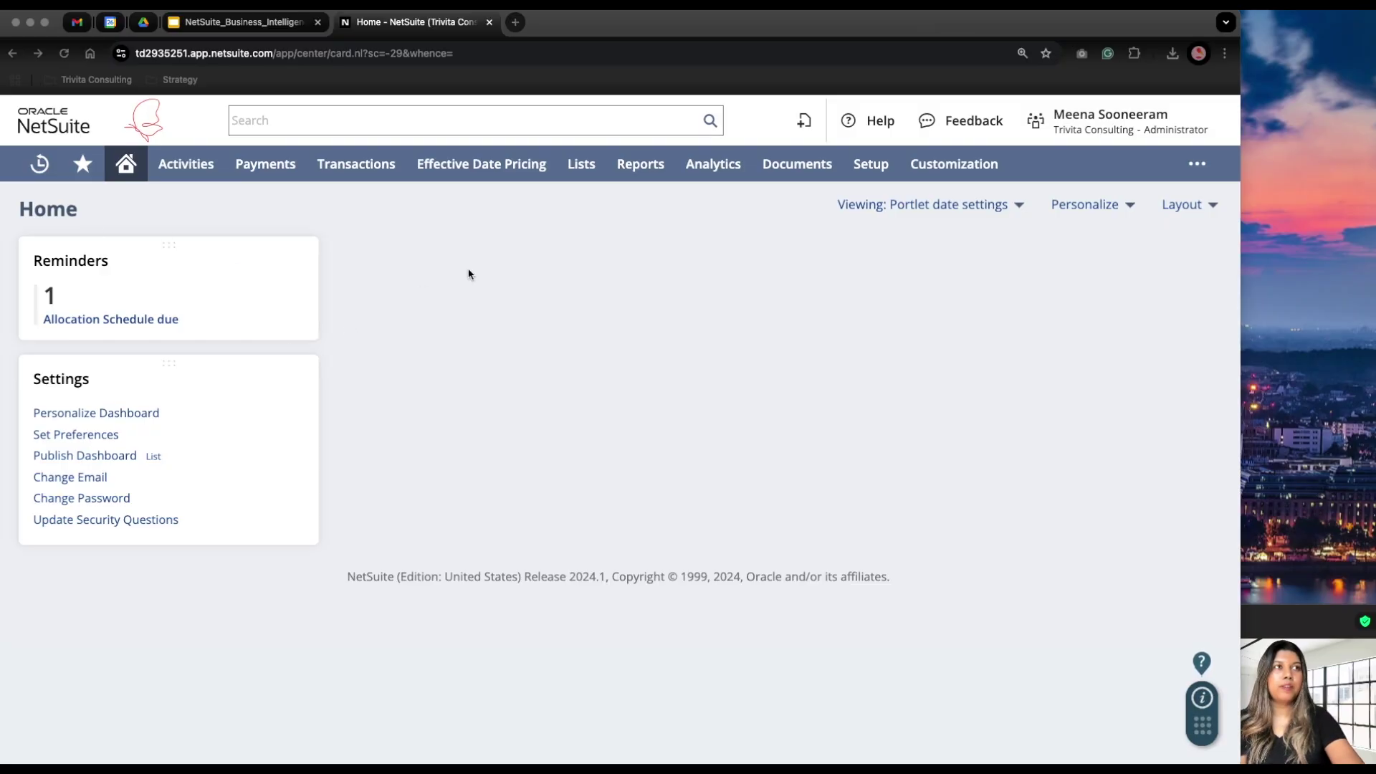
{"action": "left_click", "coordinate": [516, 267]}
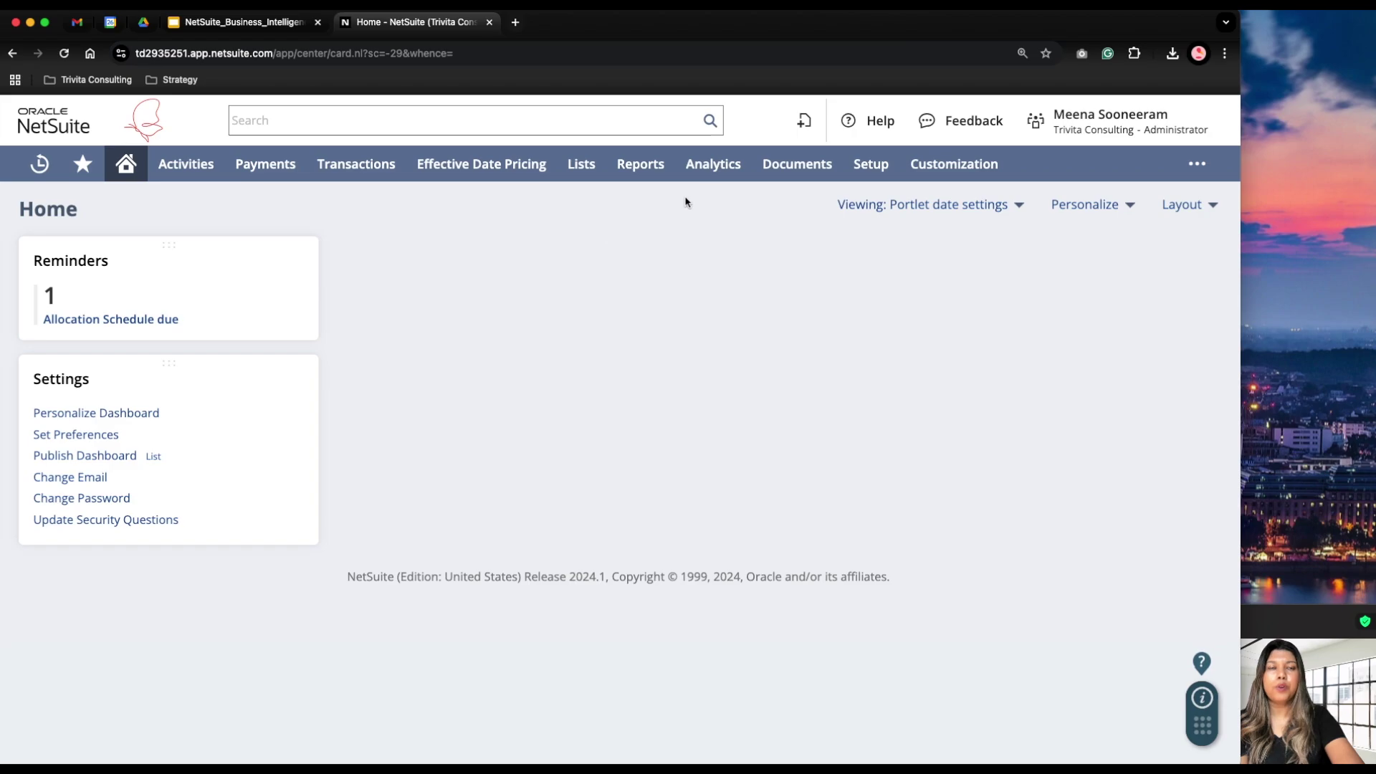
Step: Open Reports Overview, expand and browse every report-link section, then collapse them all
{"action": "mouse_move", "coordinate": [645, 176]}
{"action": "left_click", "coordinate": [651, 200]}
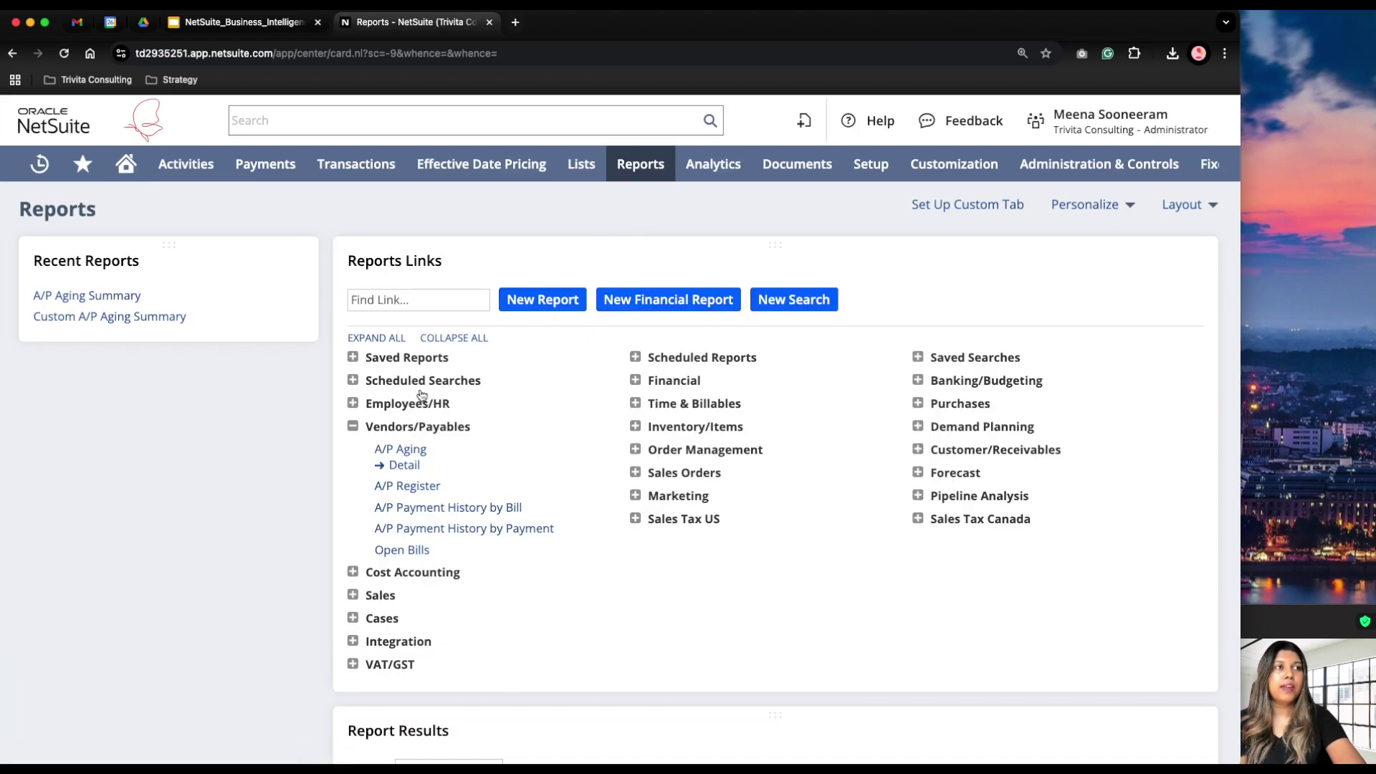
{"action": "left_click", "coordinate": [382, 338]}
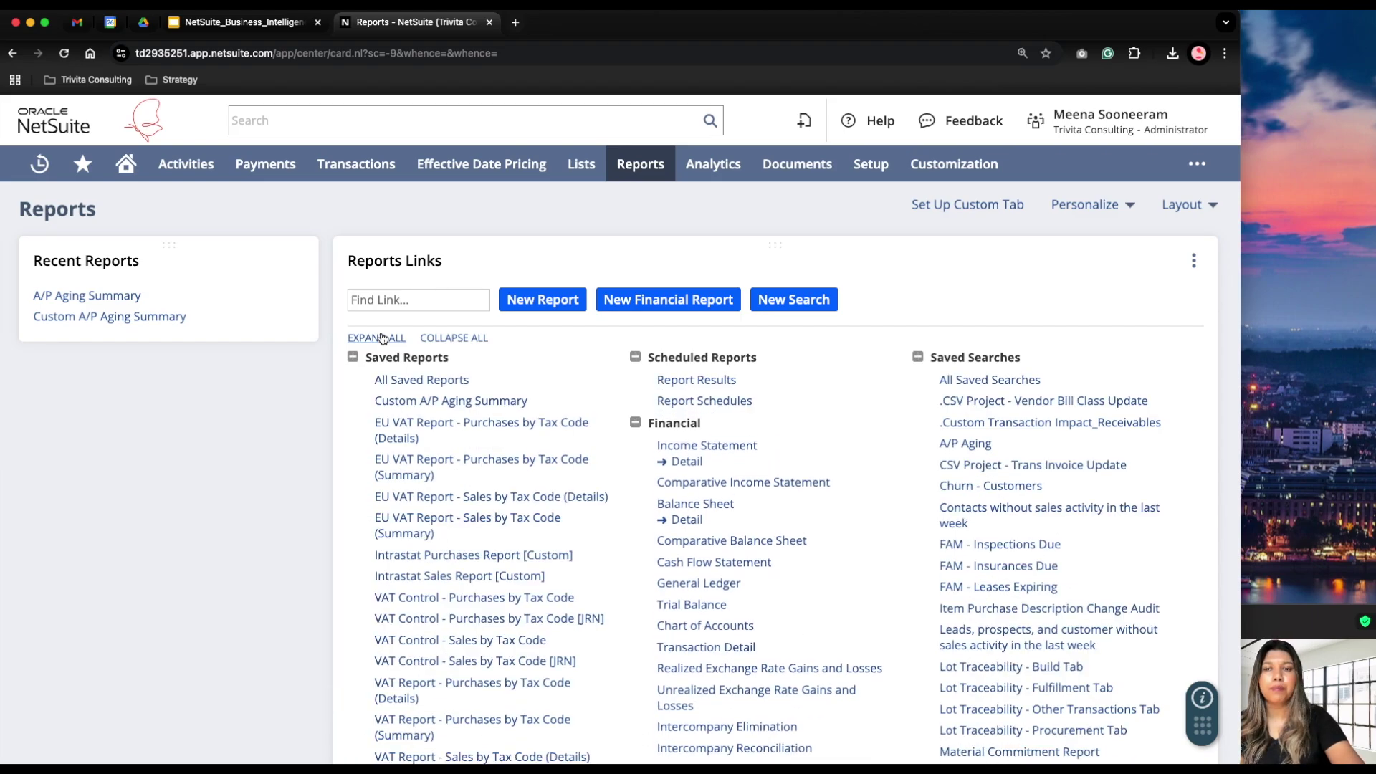
{"action": "scroll", "coordinate": [541, 621], "scroll_direction": "down", "scroll_amount": 5}
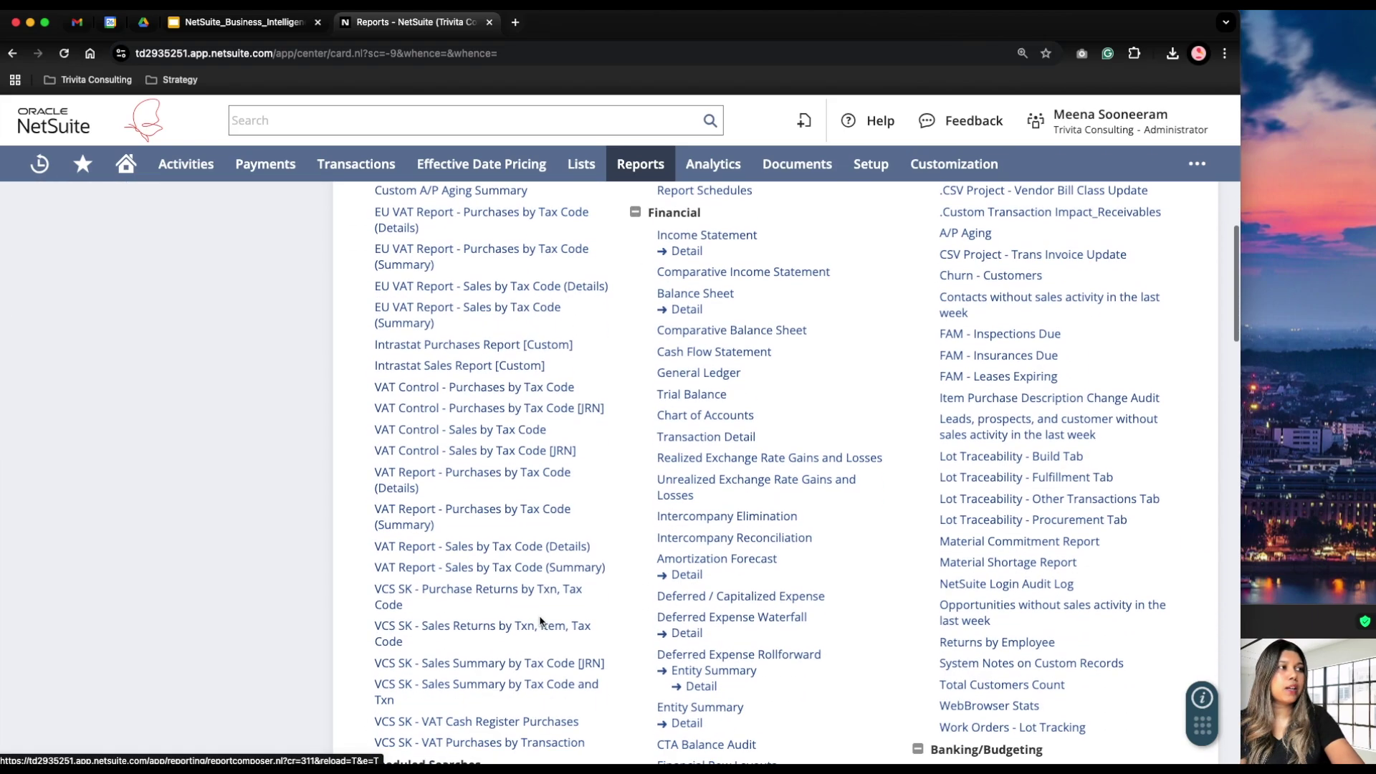
{"action": "scroll", "coordinate": [541, 621], "scroll_direction": "down", "scroll_amount": 13}
{"action": "scroll", "coordinate": [541, 621], "scroll_direction": "down", "scroll_amount": 5}
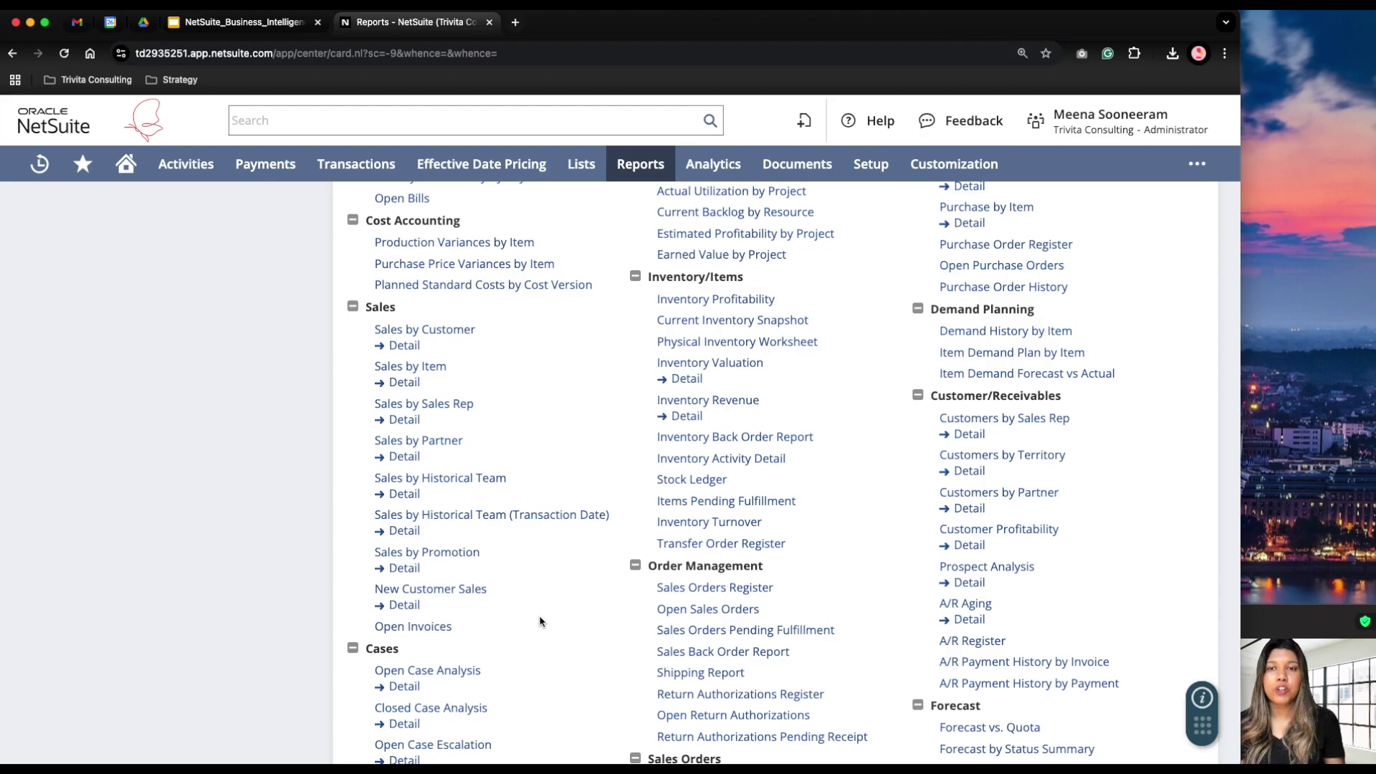
{"action": "scroll", "coordinate": [541, 622], "scroll_direction": "up", "scroll_amount": 10}
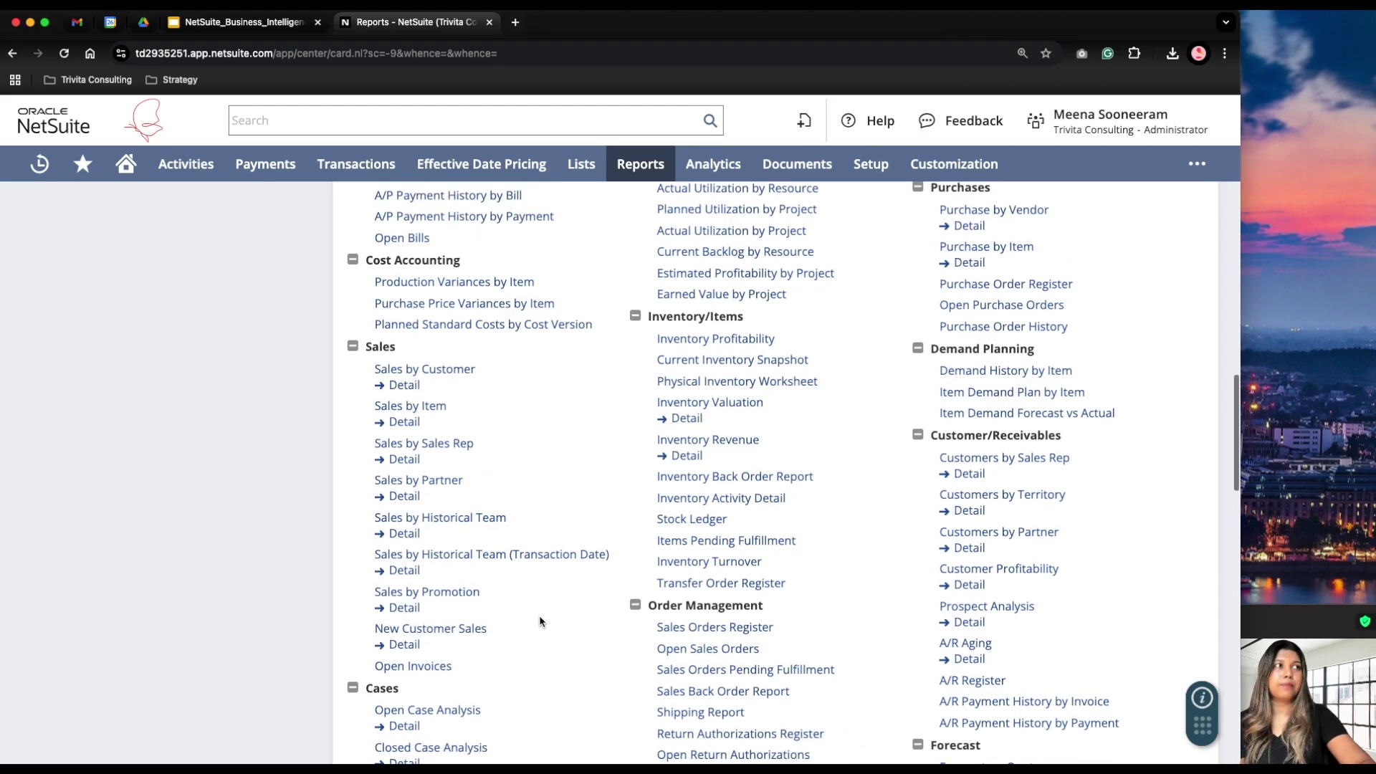
{"action": "left_click", "coordinate": [466, 337]}
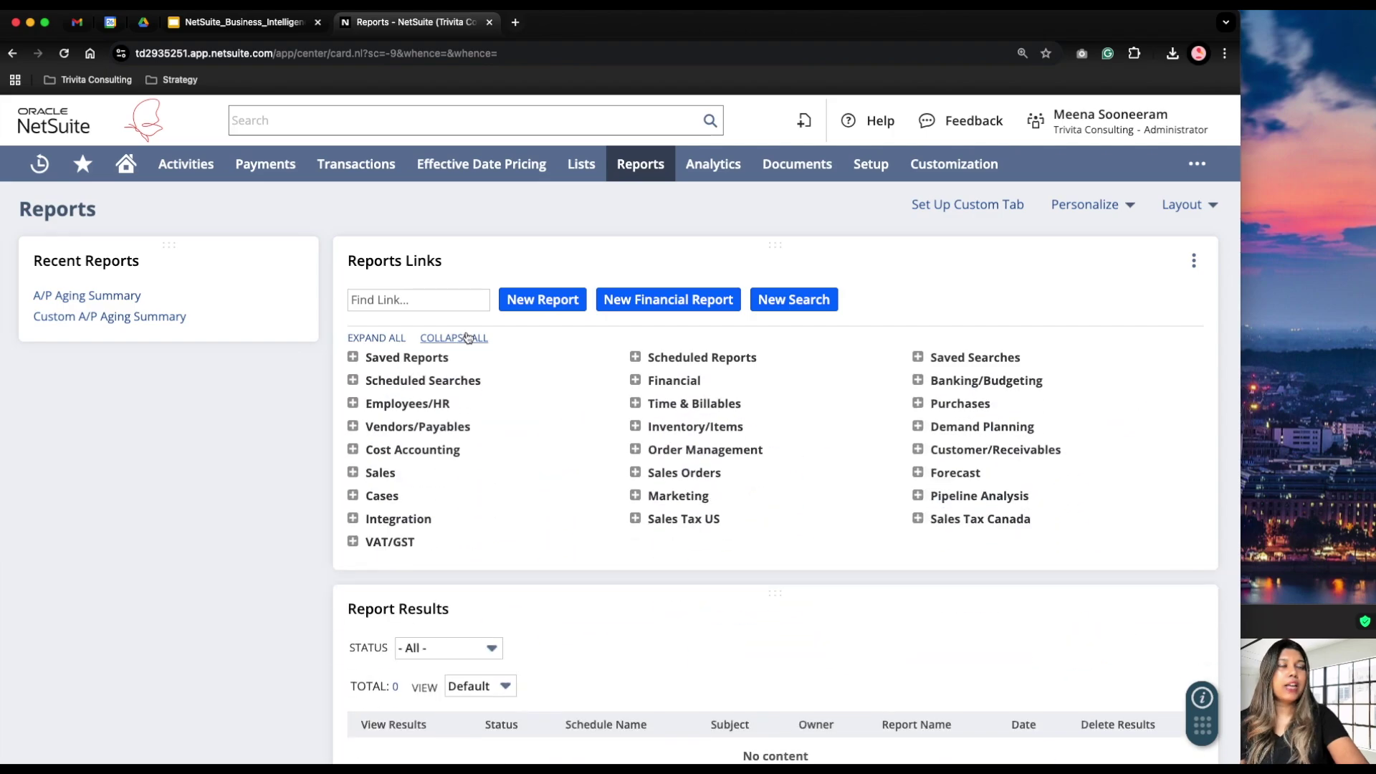
Step: Open the A/P Aging report from Financial > Vendors/Payables in a new browser tab
{"action": "left_click", "coordinate": [636, 381]}
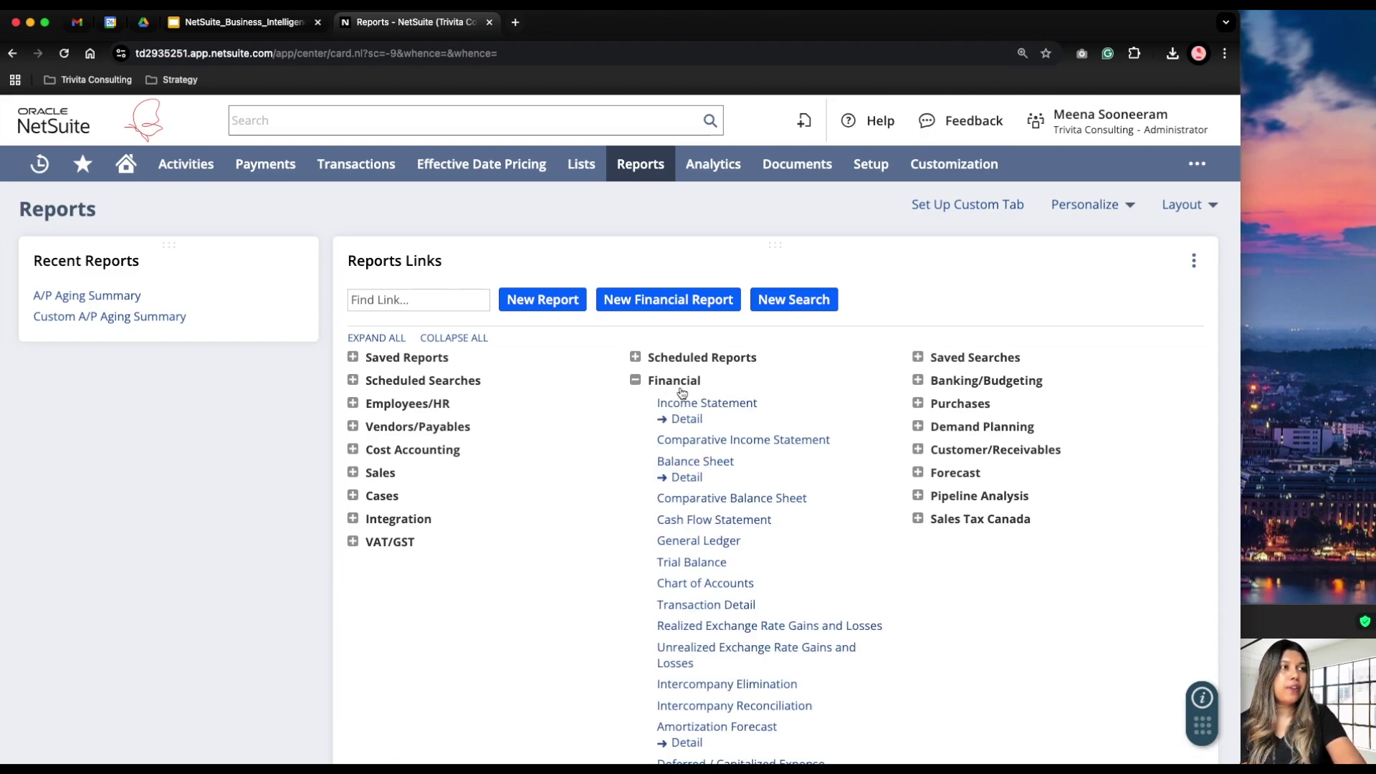
{"action": "scroll", "coordinate": [681, 392], "scroll_direction": "down", "scroll_amount": 1}
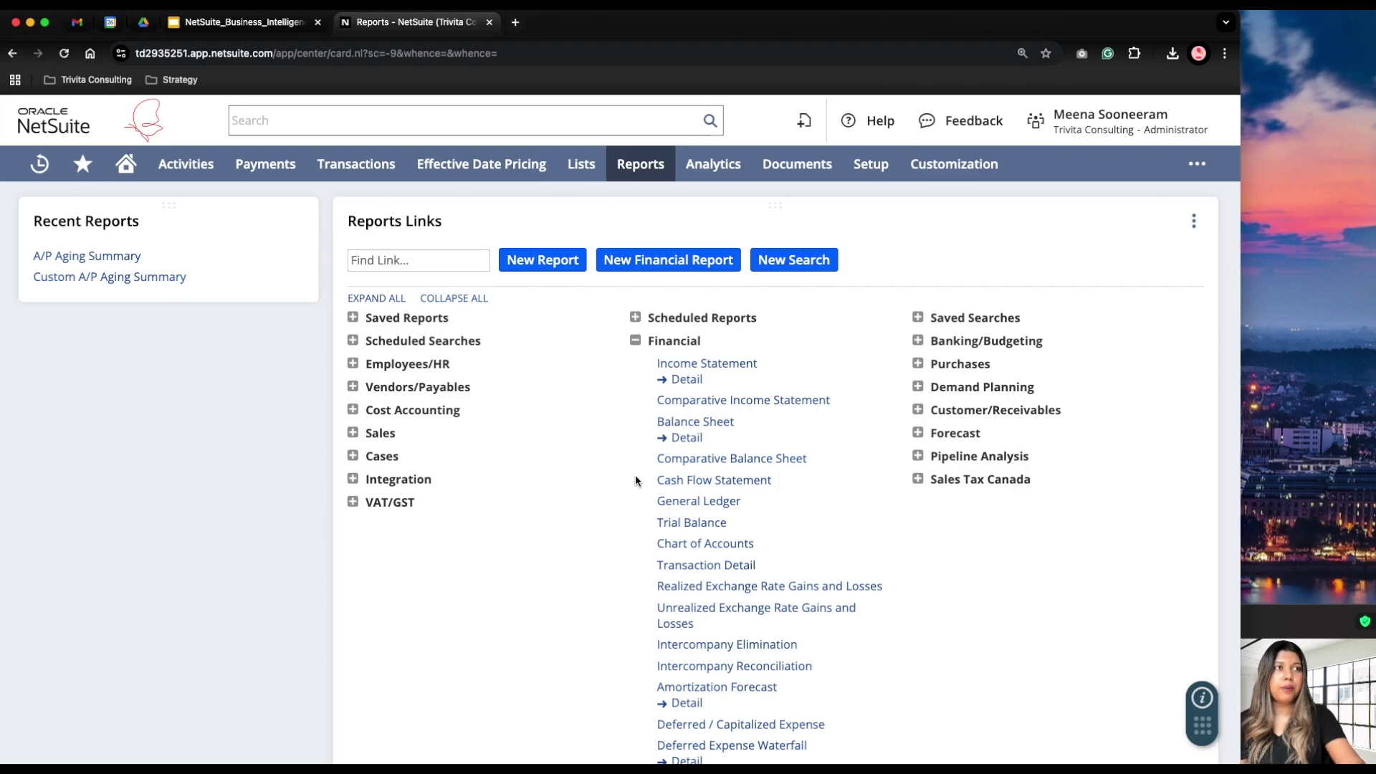
{"action": "left_click", "coordinate": [352, 388]}
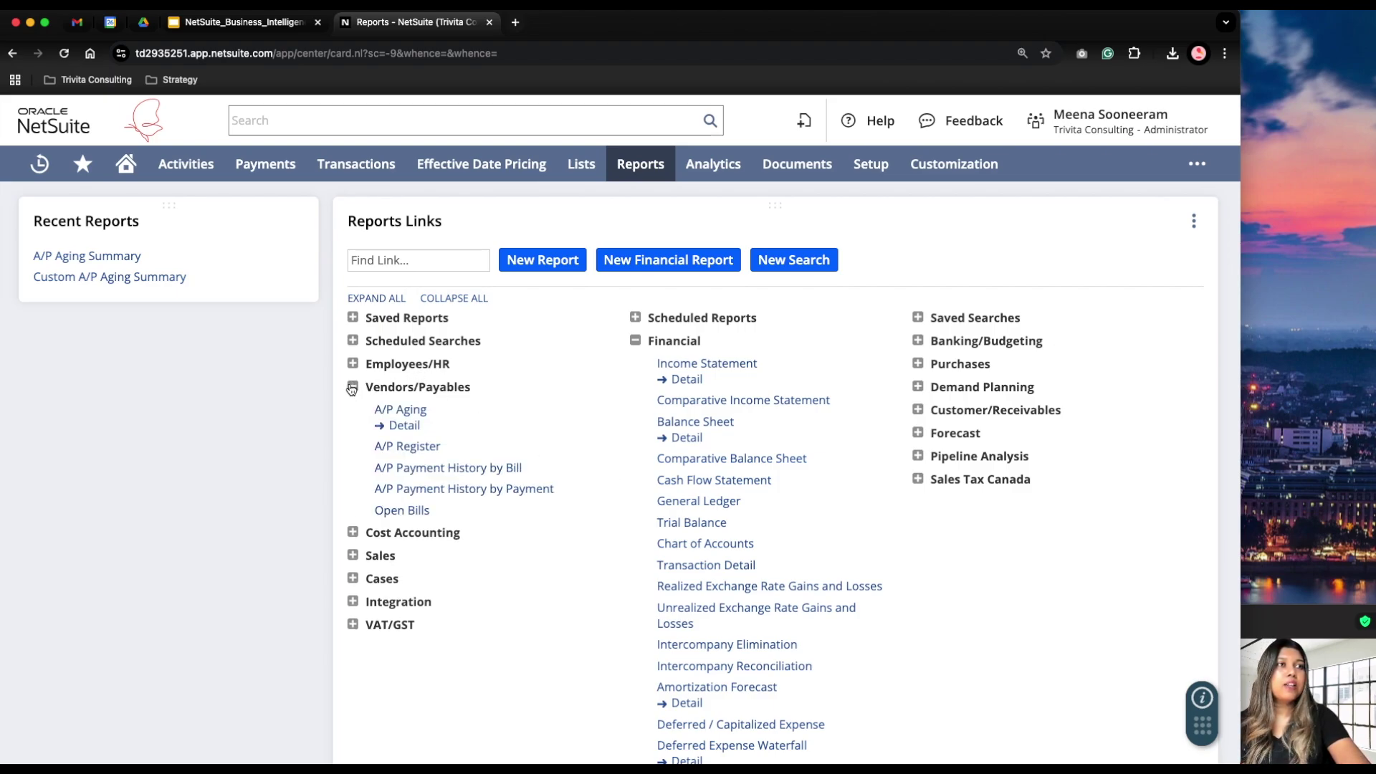
{"action": "right_click", "coordinate": [387, 414]}
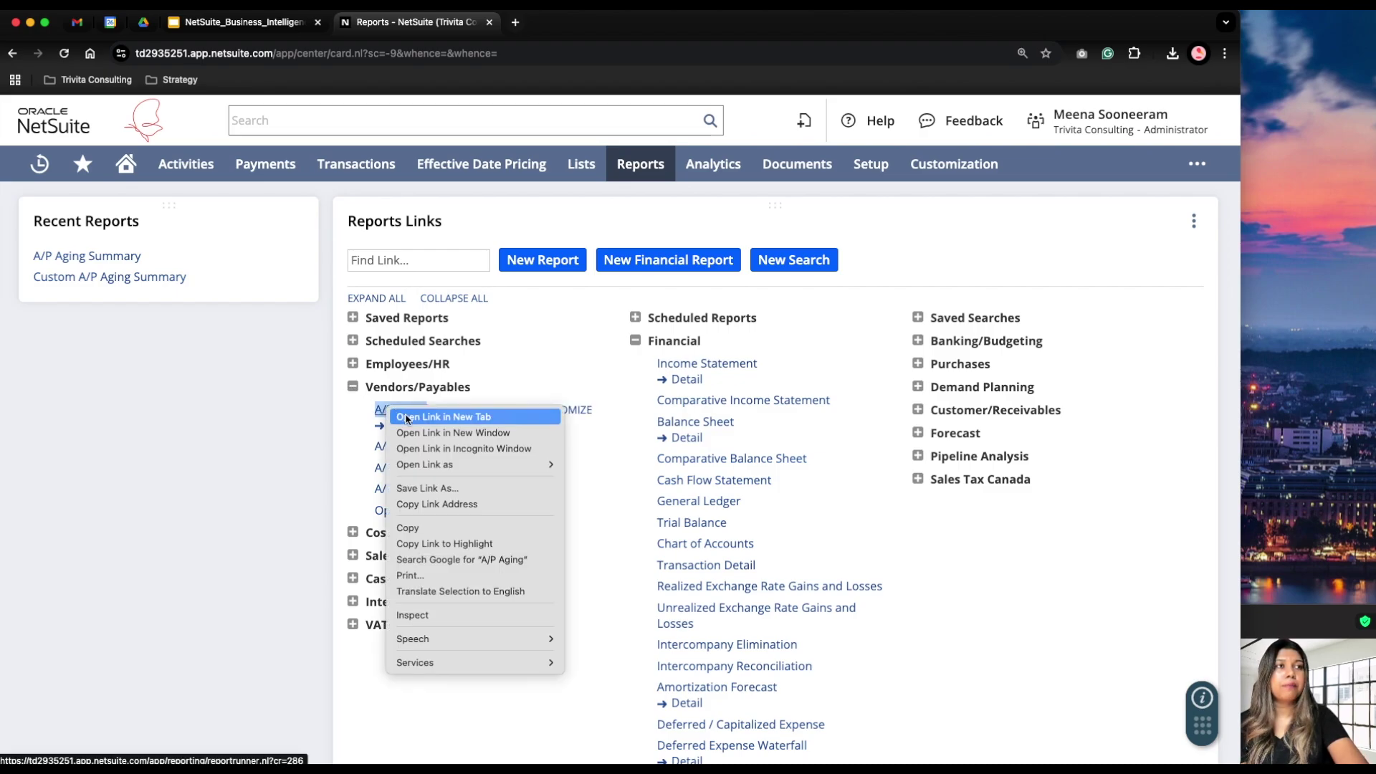
{"action": "key", "text": "Escape"}
{"action": "left_click", "coordinate": [574, 33]}
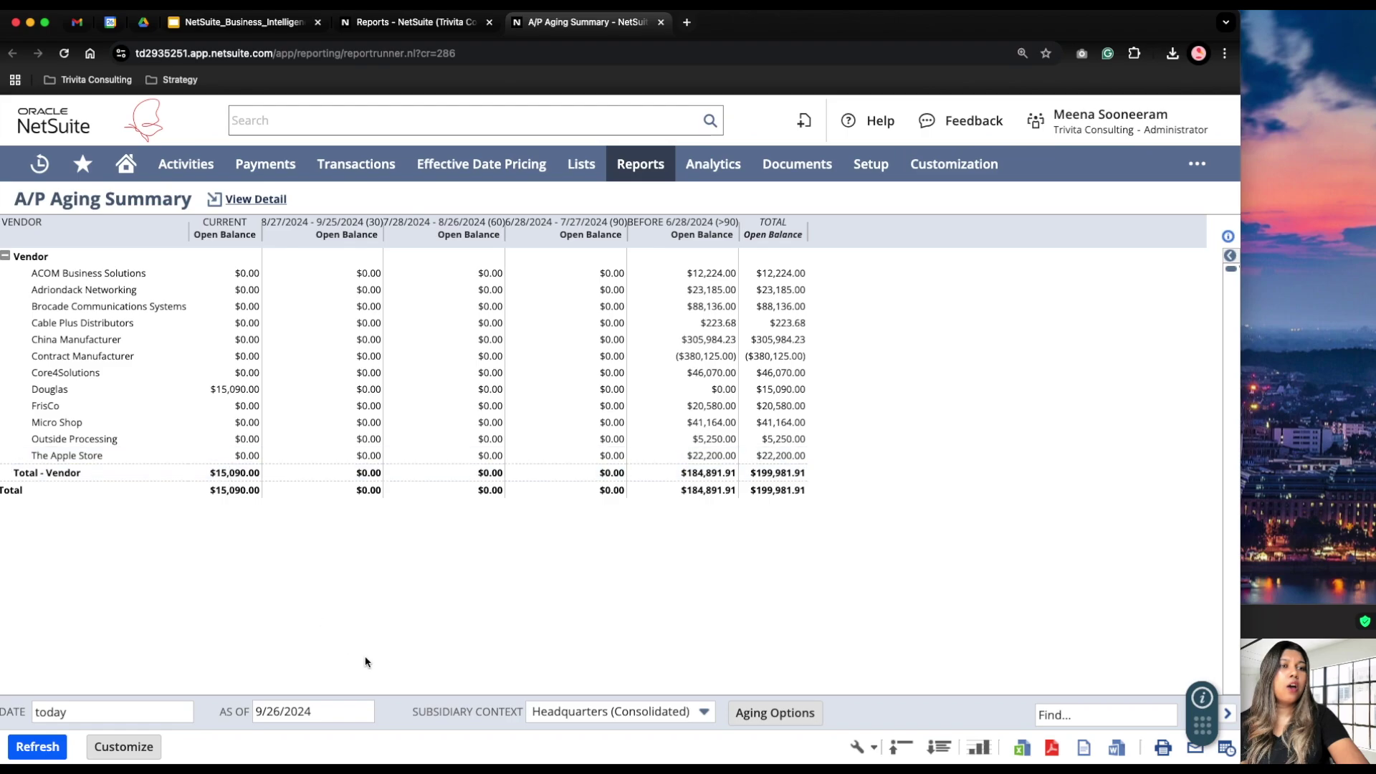
{"action": "left_click", "coordinate": [598, 711]}
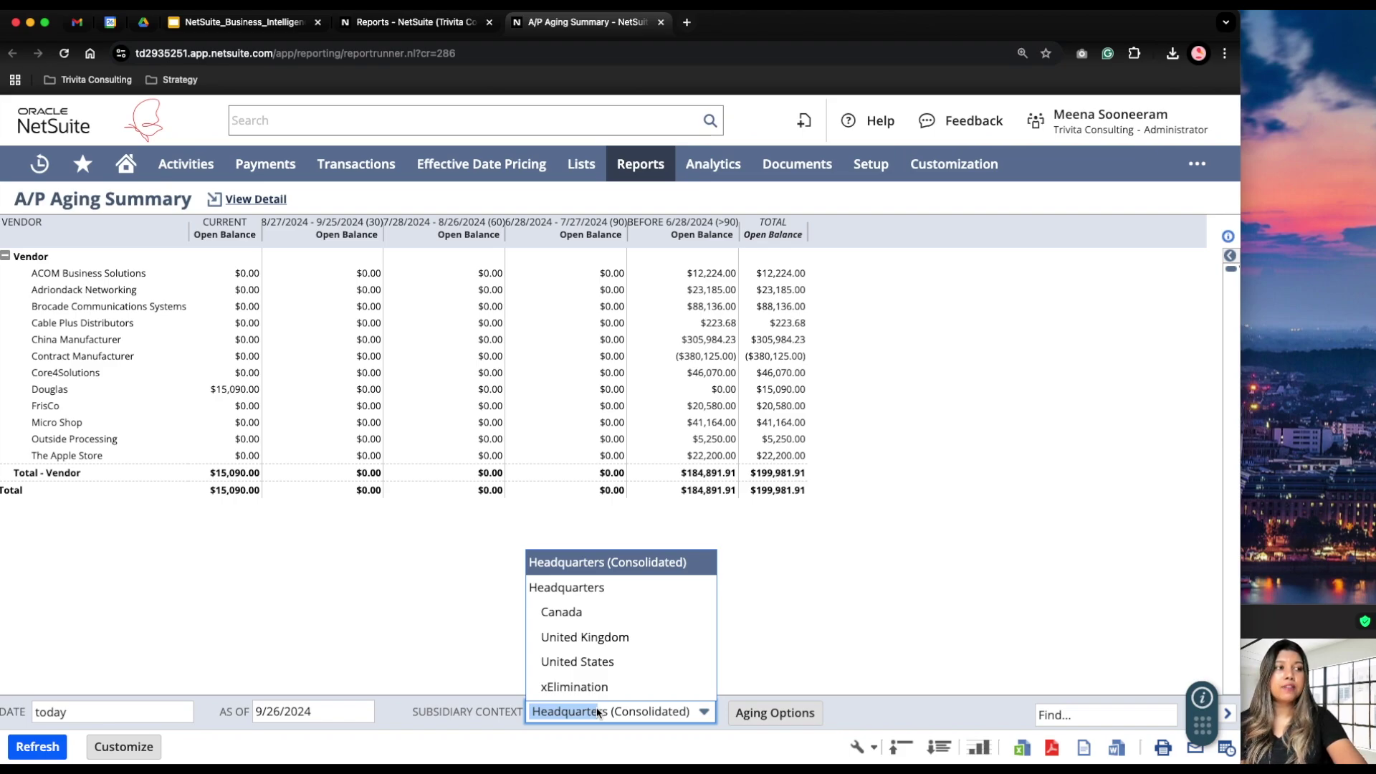
Step: Refresh the A/P Aging Summary for the Canada subsidiary, leaving one vendor at $9,679.28
{"action": "left_click", "coordinate": [585, 614]}
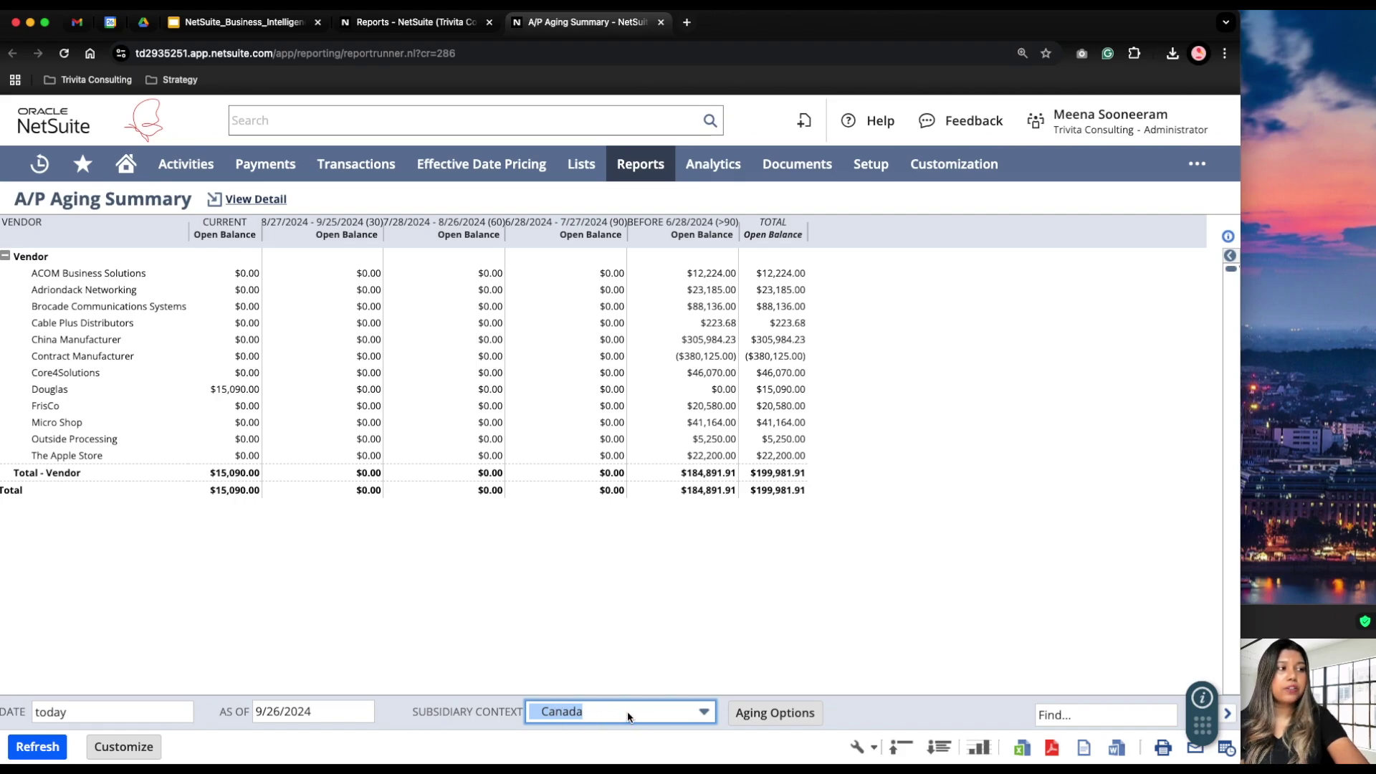
{"action": "left_click", "coordinate": [36, 746]}
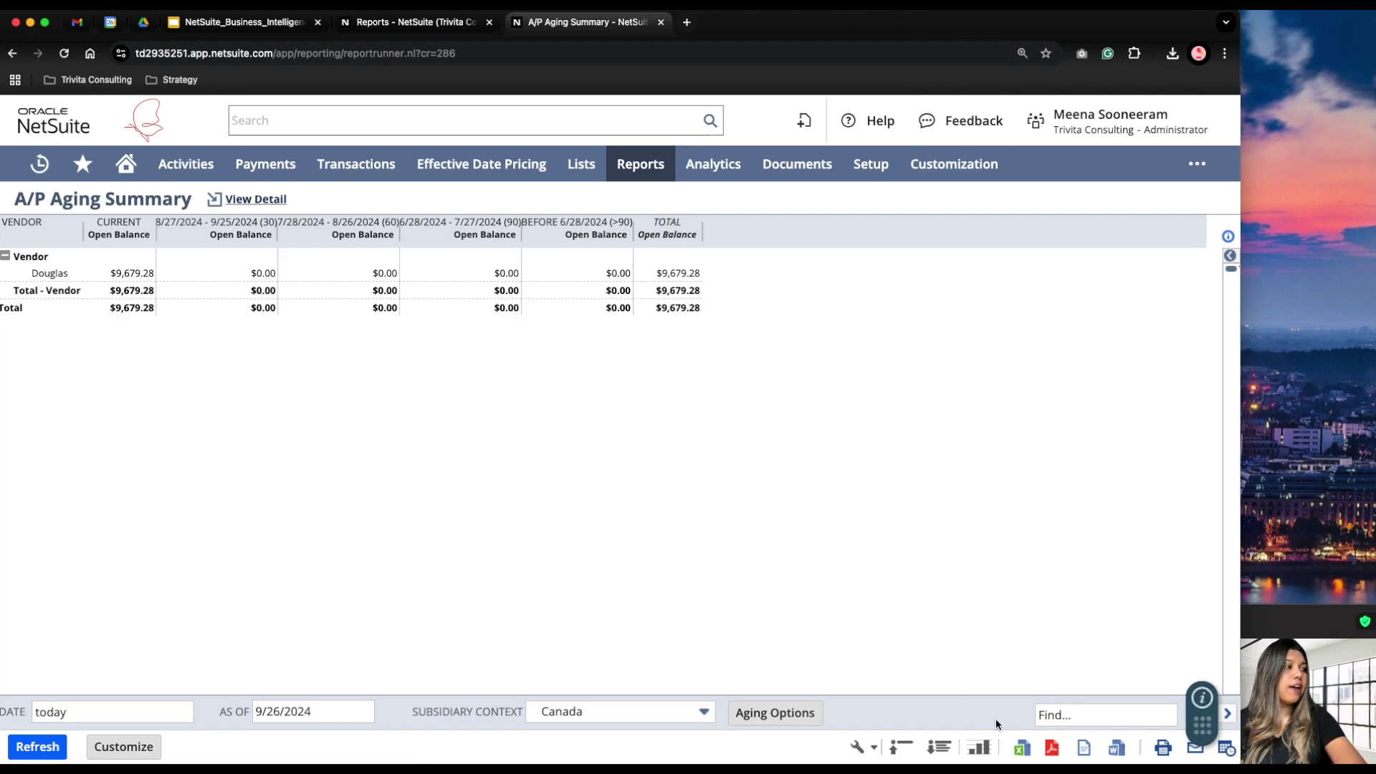
{"action": "left_click_drag", "start_coordinate": [1203, 726], "coordinate": [1201, 586]}
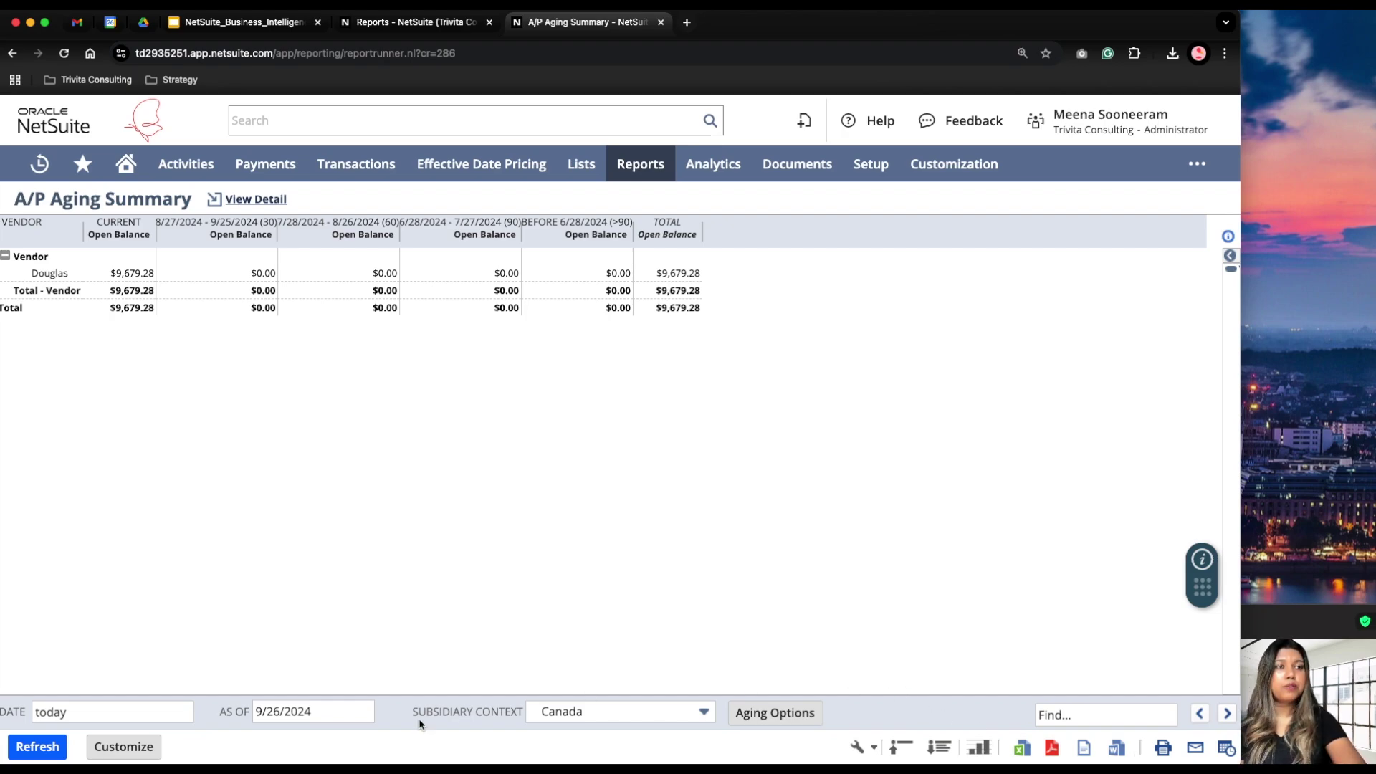
Step: Customize the A/P Aging report as 'My AP Aging Report' and review its filters and sort order
{"action": "left_click", "coordinate": [116, 752]}
{"action": "left_click", "coordinate": [118, 746]}
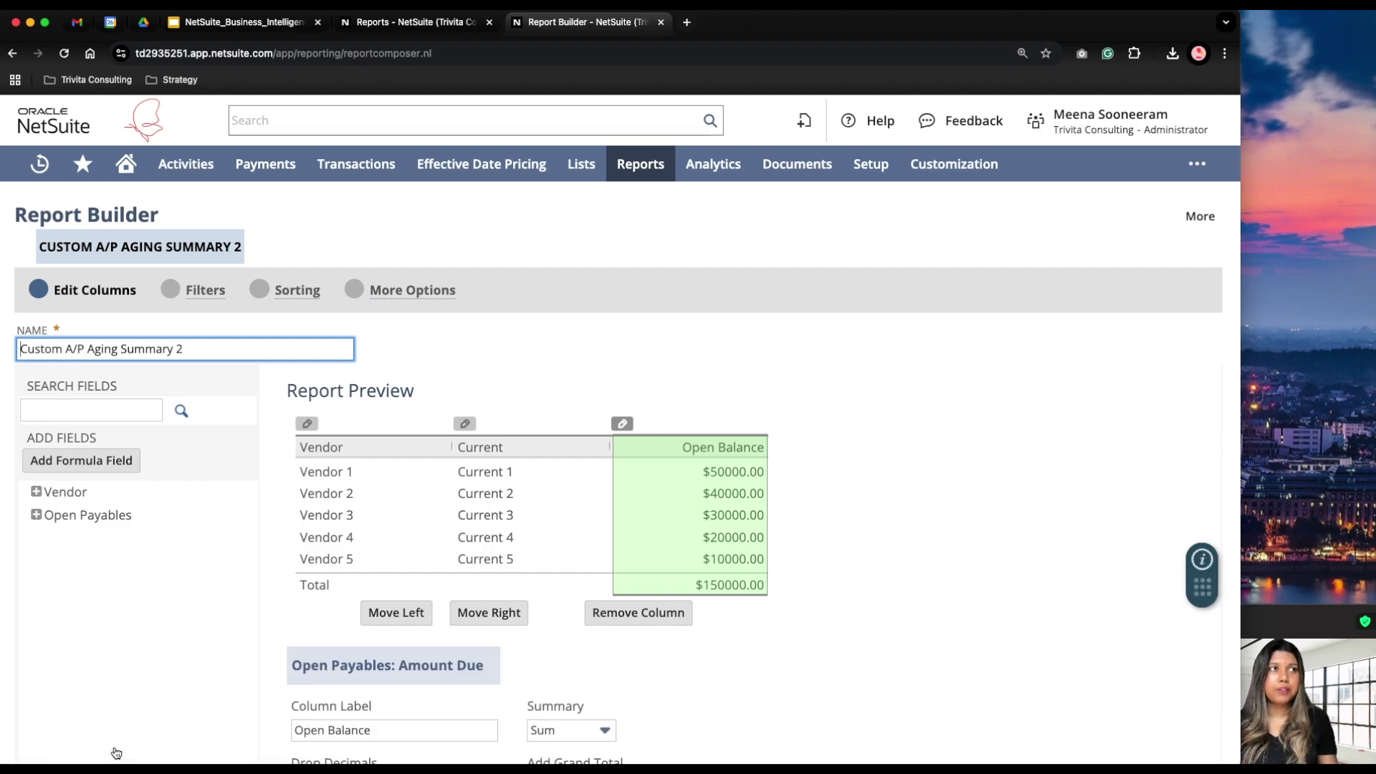
{"action": "triple_click", "coordinate": [188, 348]}
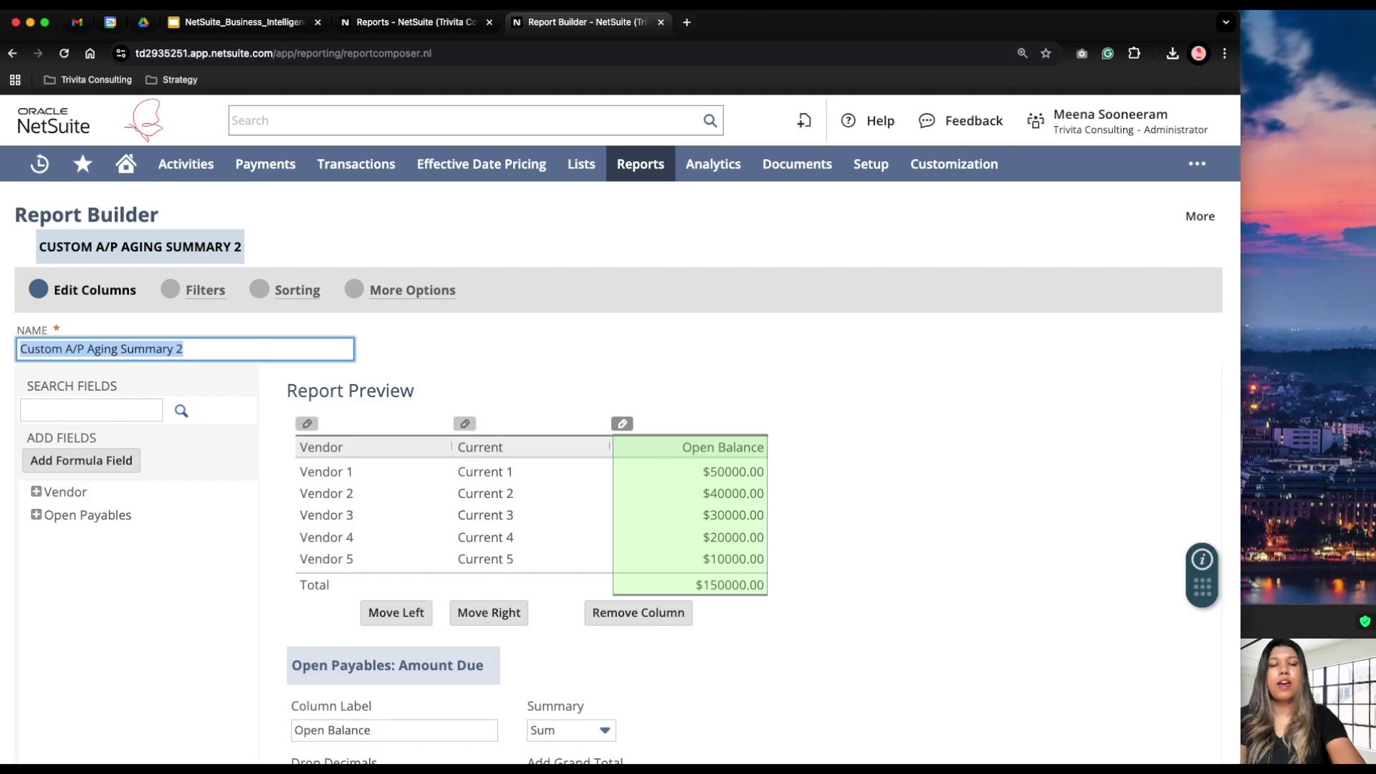
{"action": "type", "text": "My AP Agign"}
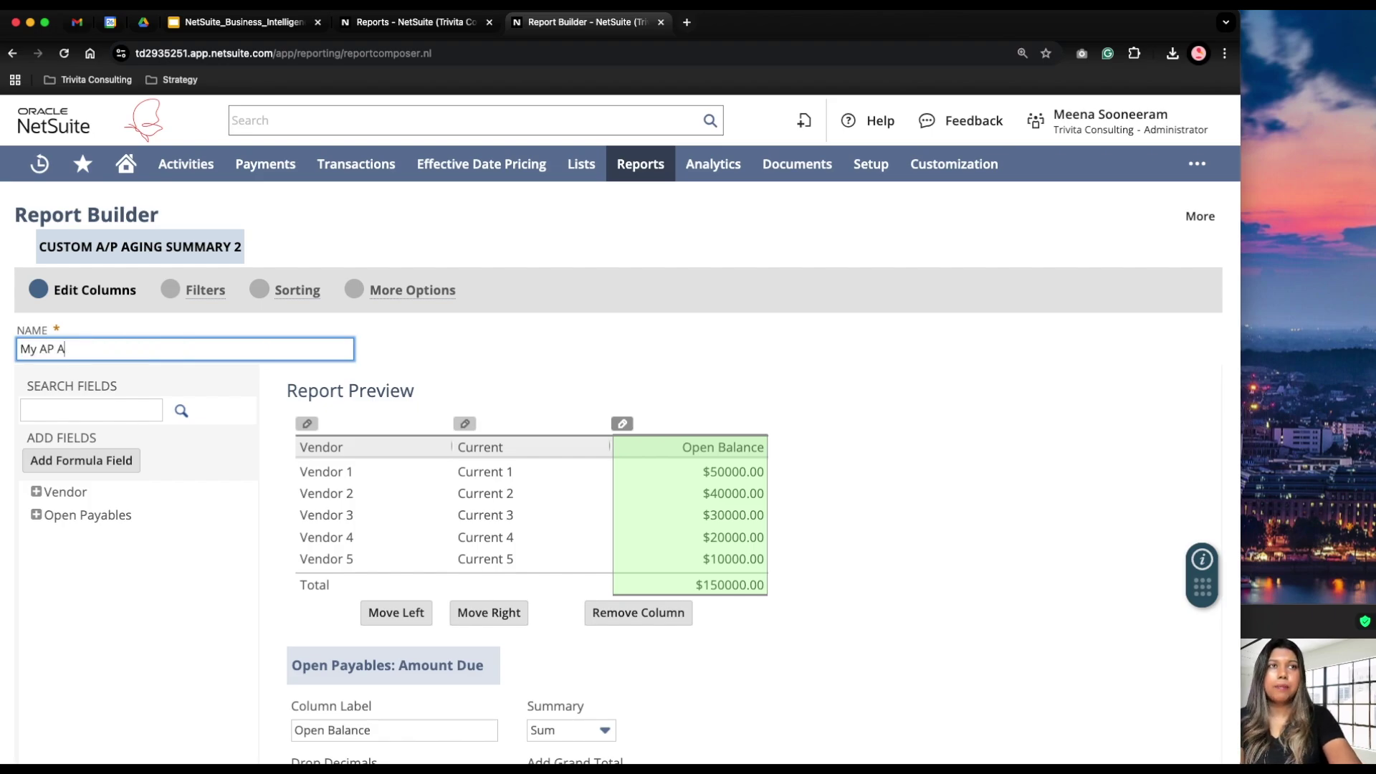
{"action": "key", "text": "BackSpace"}
{"action": "key", "text": "BackSpace"}
{"action": "key", "text": "BackSpace"}
{"action": "key", "text": "BackSpace"}
{"action": "type", "text": "ing Report"}
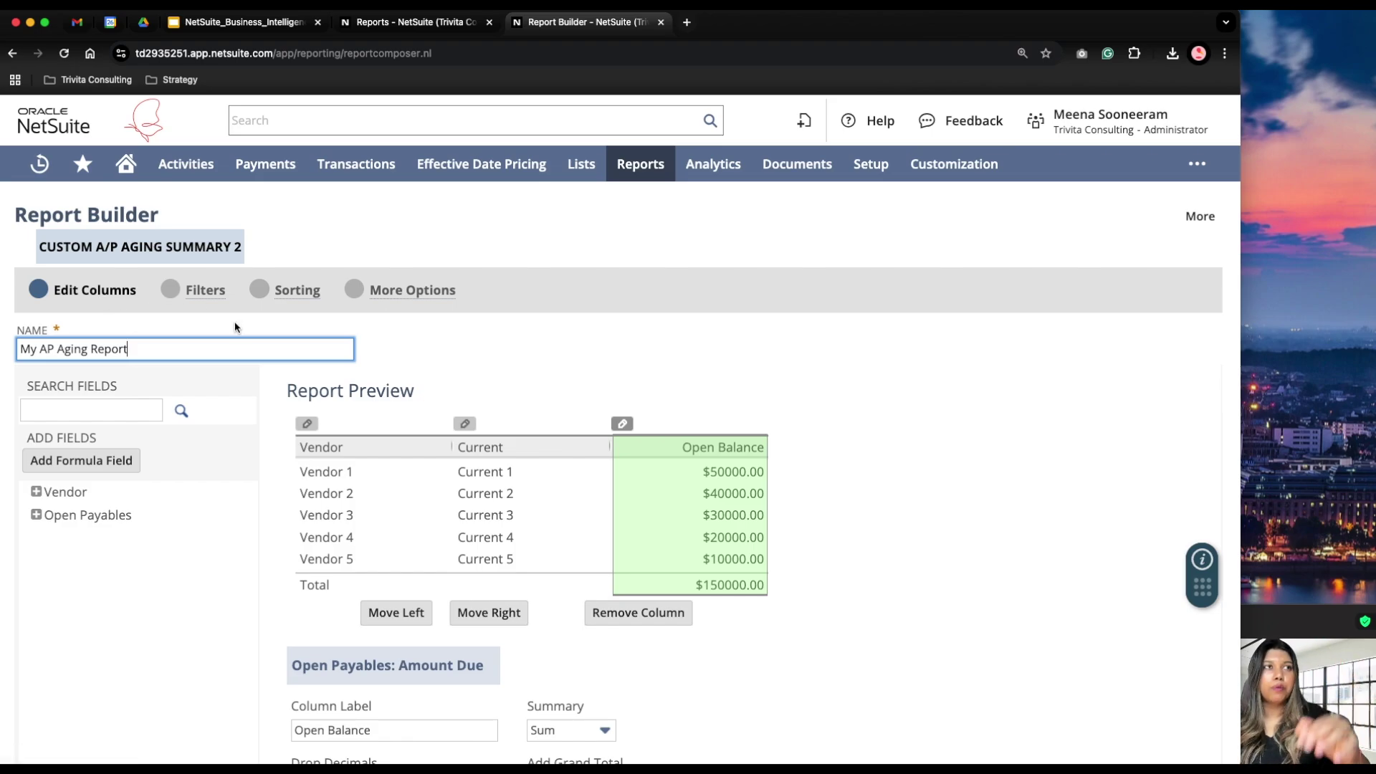
{"action": "left_click", "coordinate": [201, 292]}
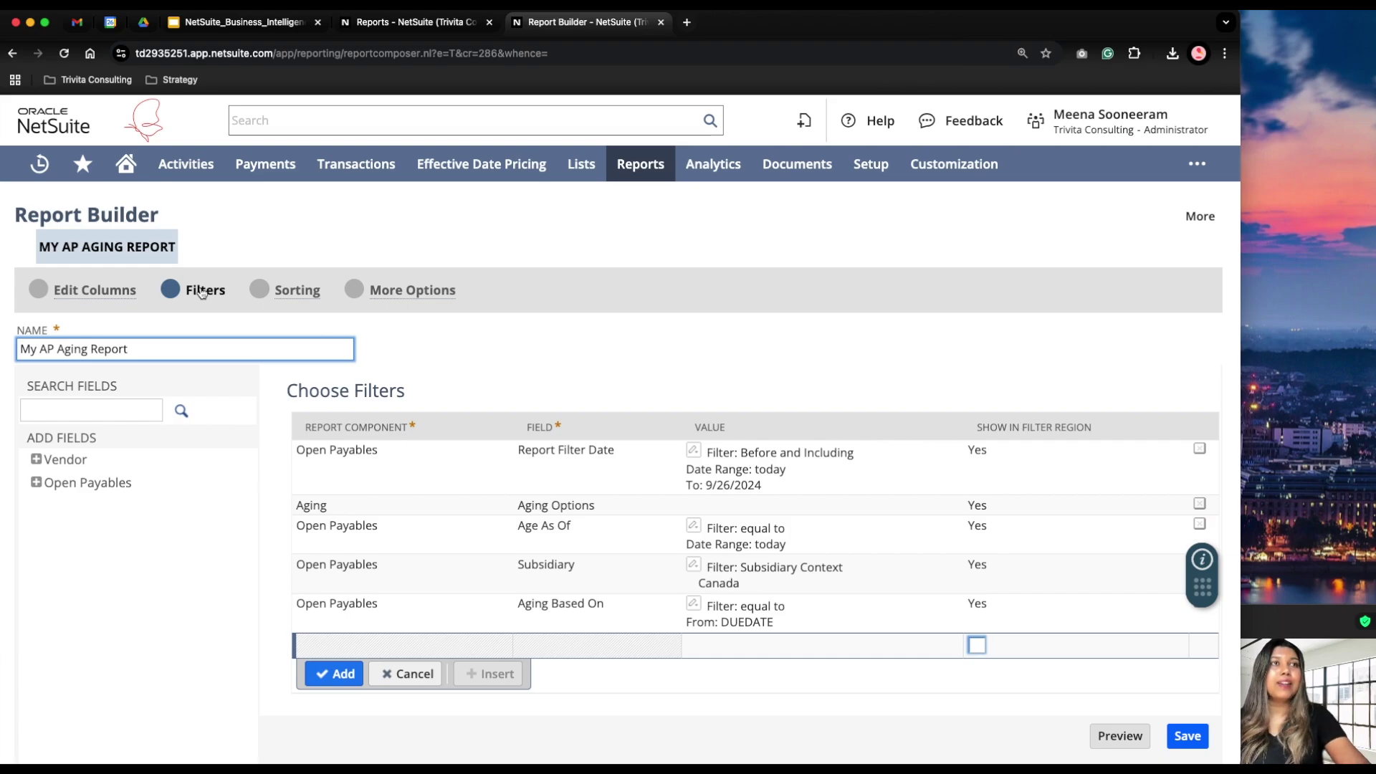
{"action": "left_click", "coordinate": [301, 296]}
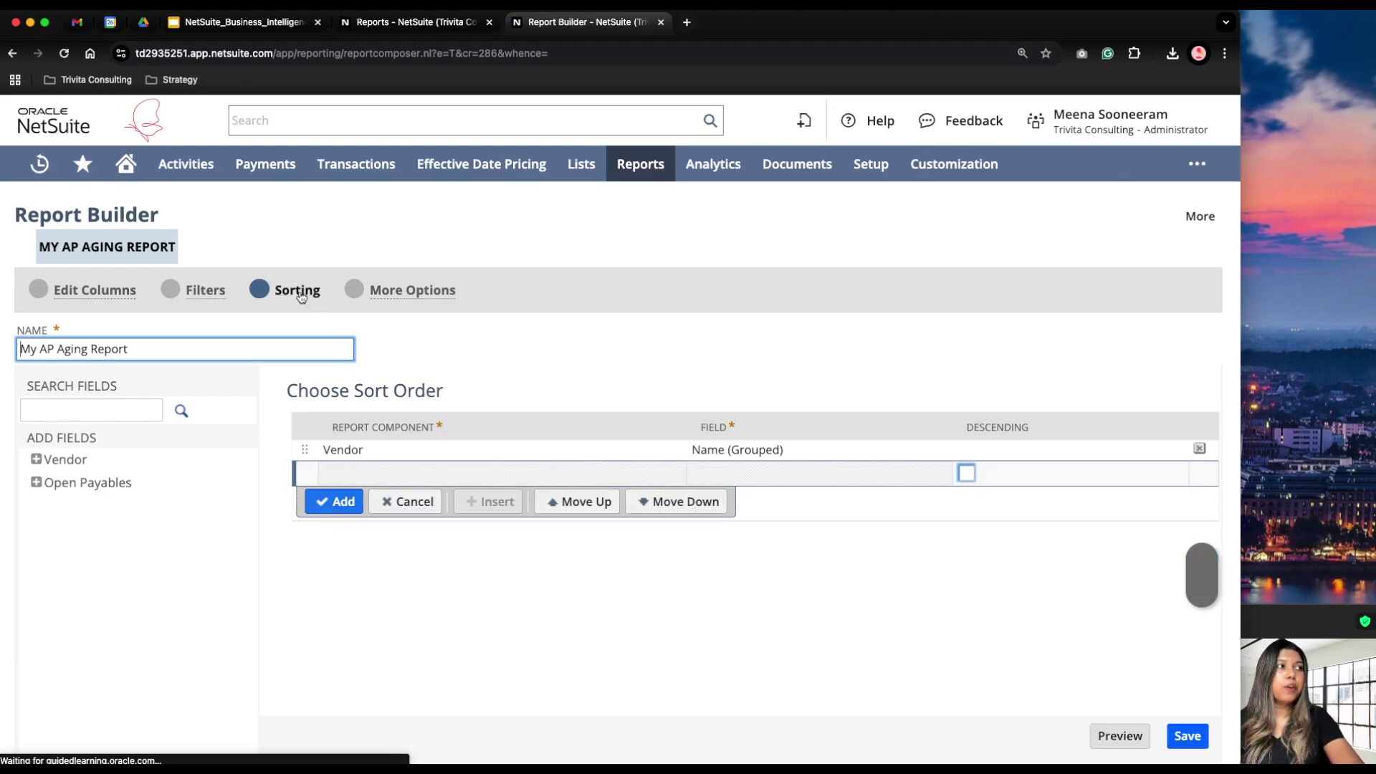
{"action": "left_click", "coordinate": [410, 297]}
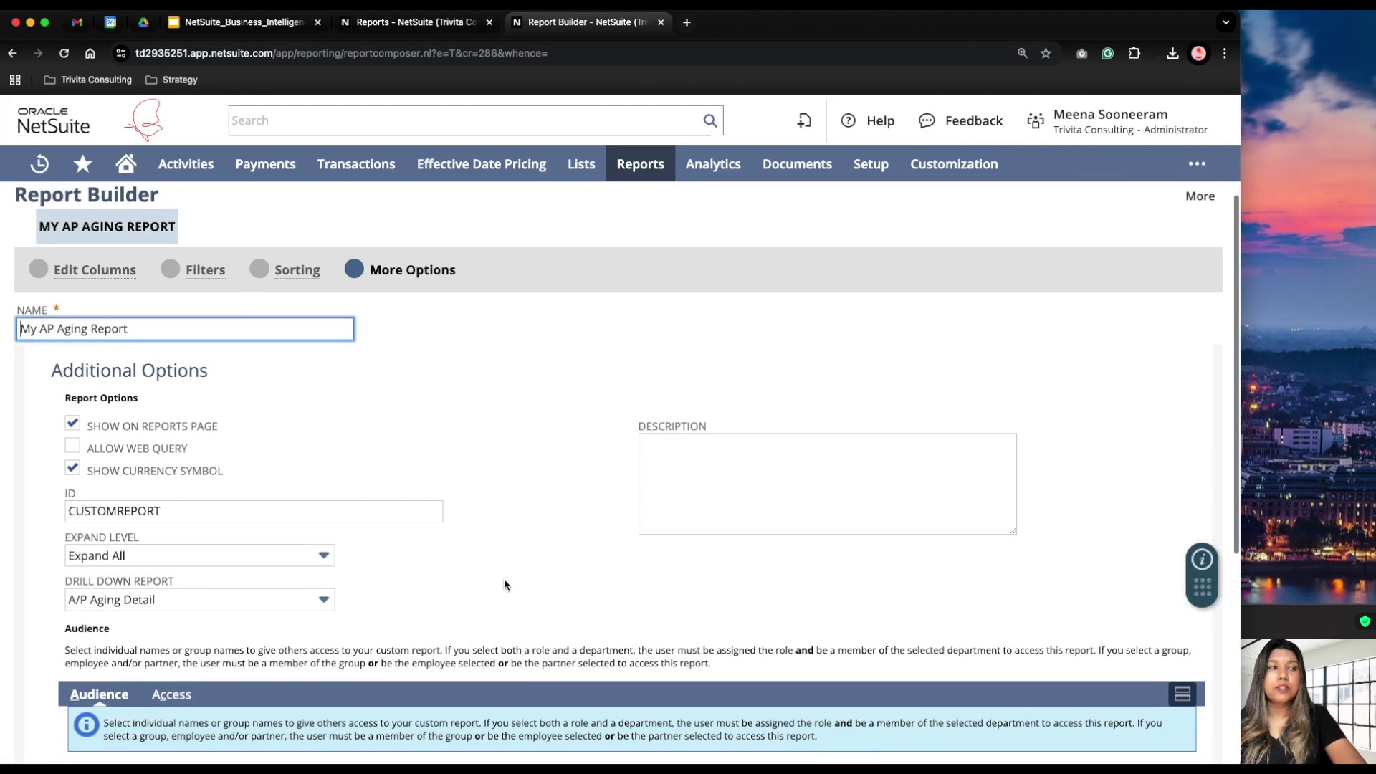
{"action": "scroll", "coordinate": [505, 582], "scroll_direction": "down", "scroll_amount": 3}
{"action": "scroll", "coordinate": [505, 579], "scroll_direction": "down", "scroll_amount": 2}
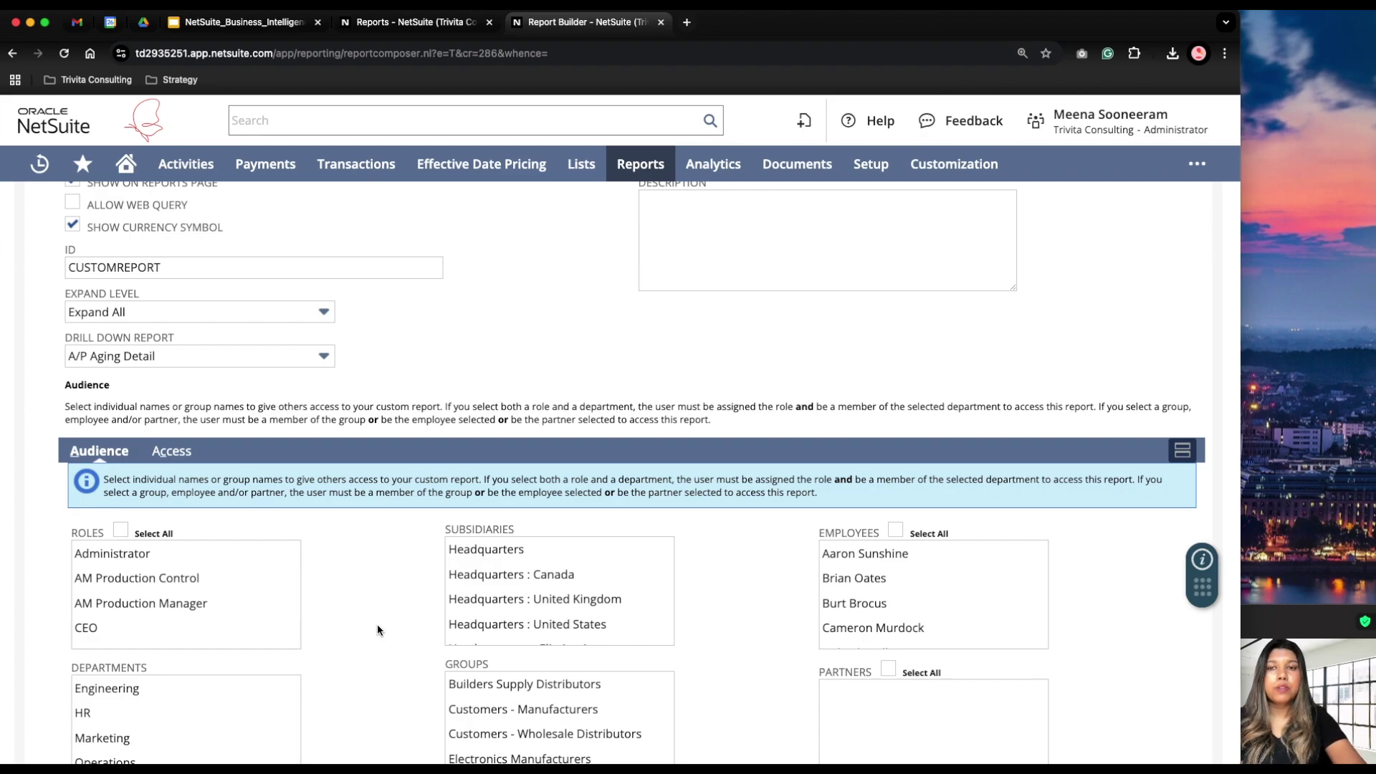
{"action": "scroll", "coordinate": [258, 619], "scroll_direction": "down", "scroll_amount": 3}
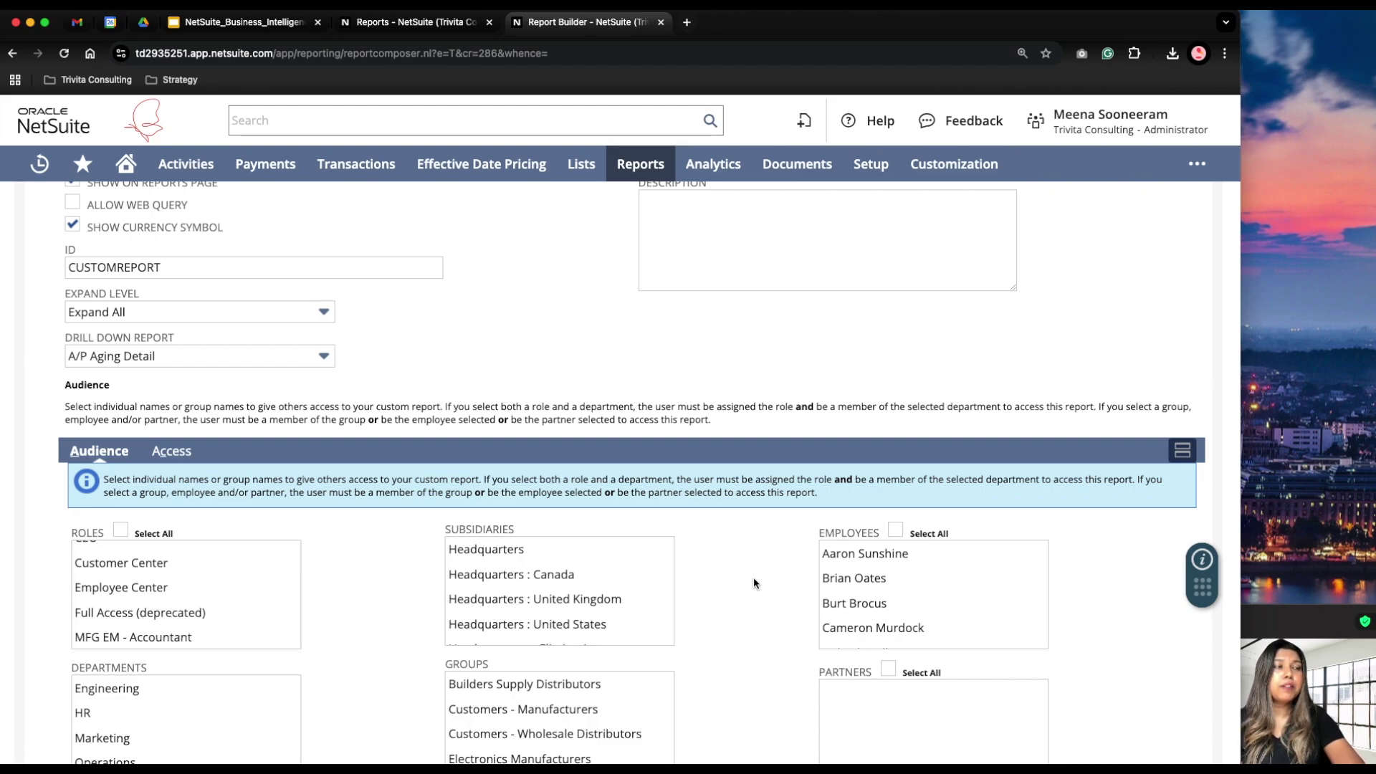
{"action": "scroll", "coordinate": [754, 578], "scroll_direction": "up", "scroll_amount": 4}
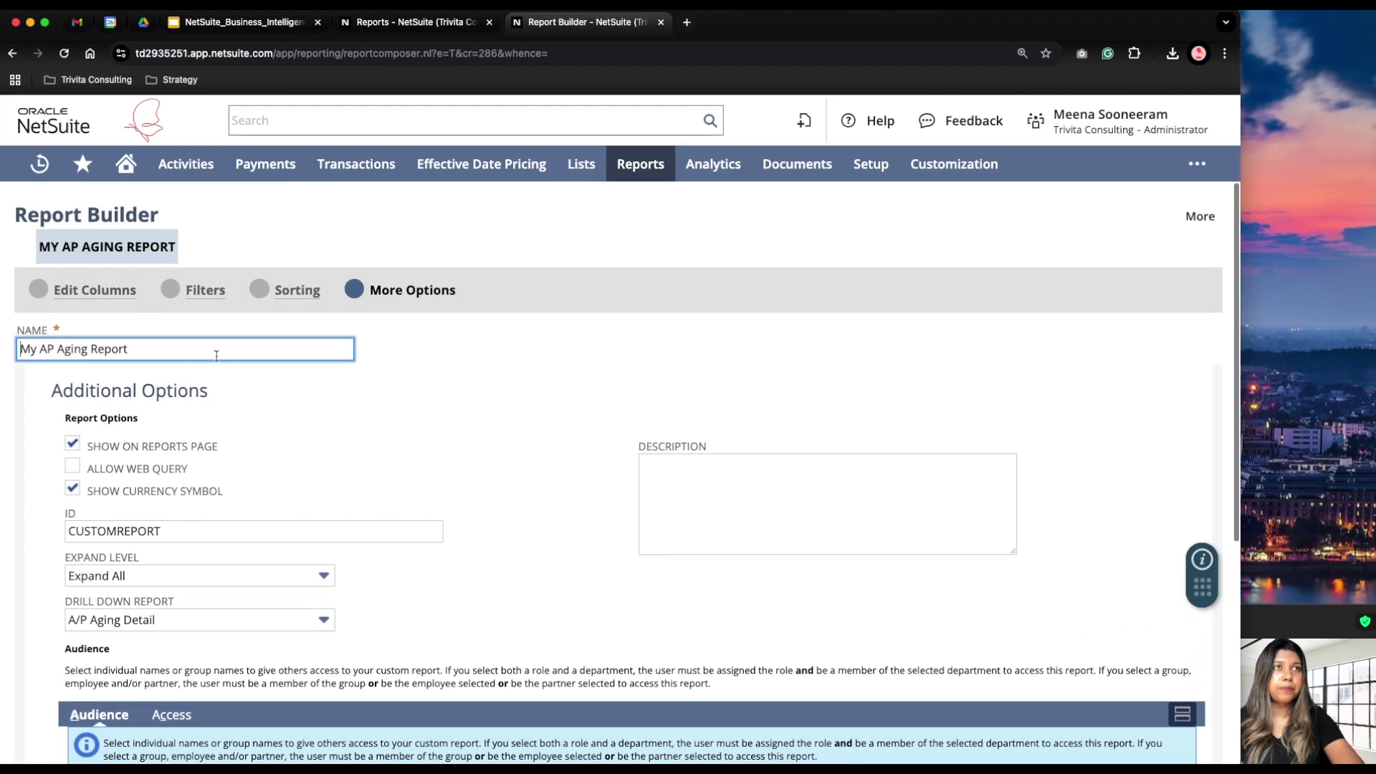
Step: Go back to the Edit Columns step, previewing Vendor, Current and Open Balance columns
{"action": "left_click", "coordinate": [90, 293]}
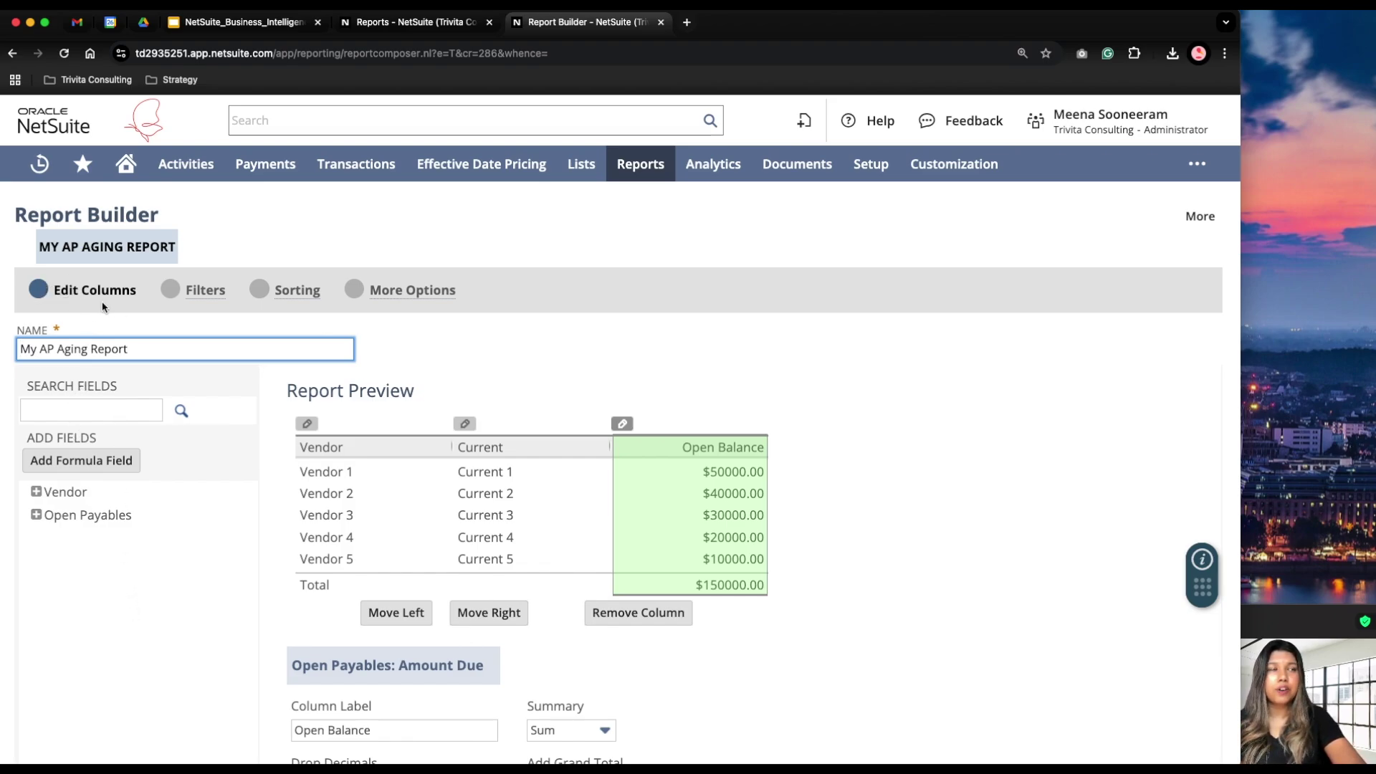
Step: Search the Report Builder's available fields for 'amount'
{"action": "left_click", "coordinate": [81, 408]}
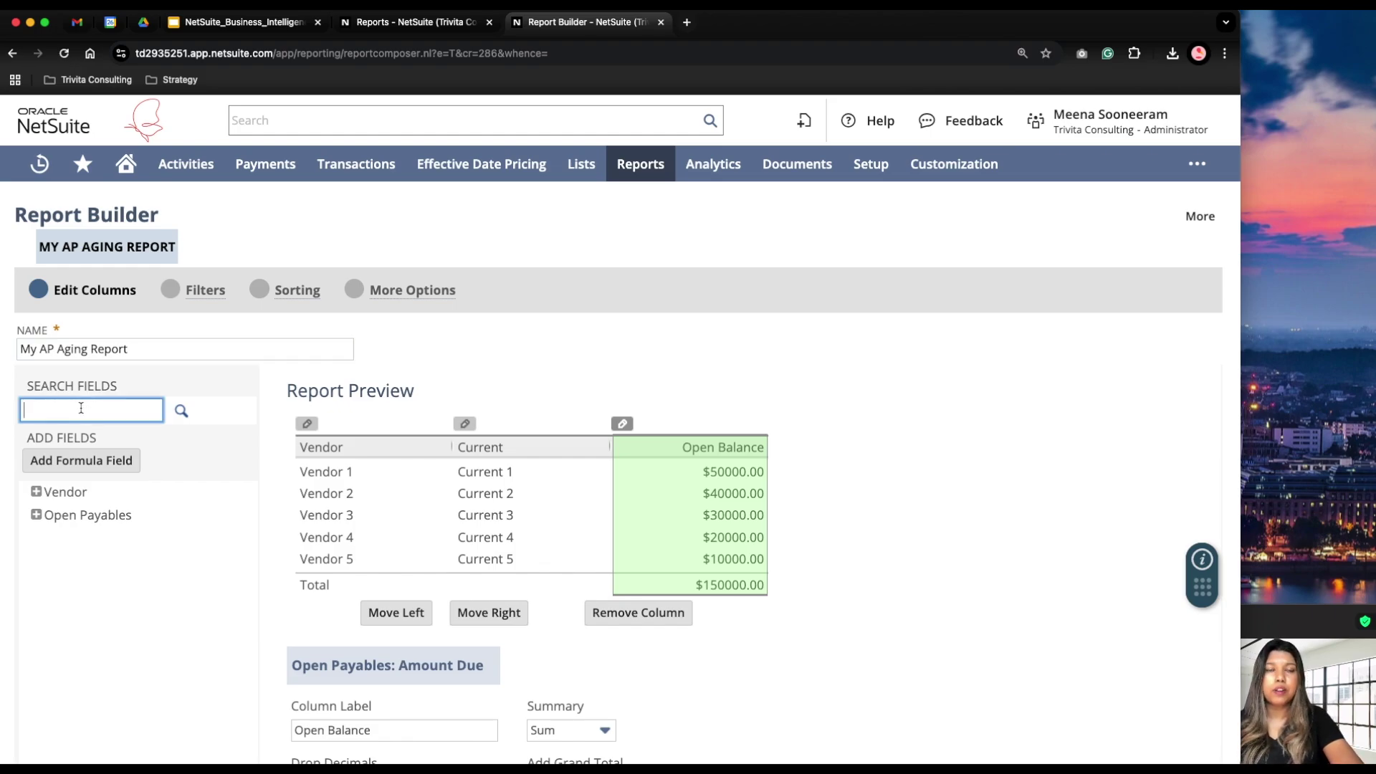
{"action": "type", "text": "amount"}
{"action": "left_click", "coordinate": [181, 410]}
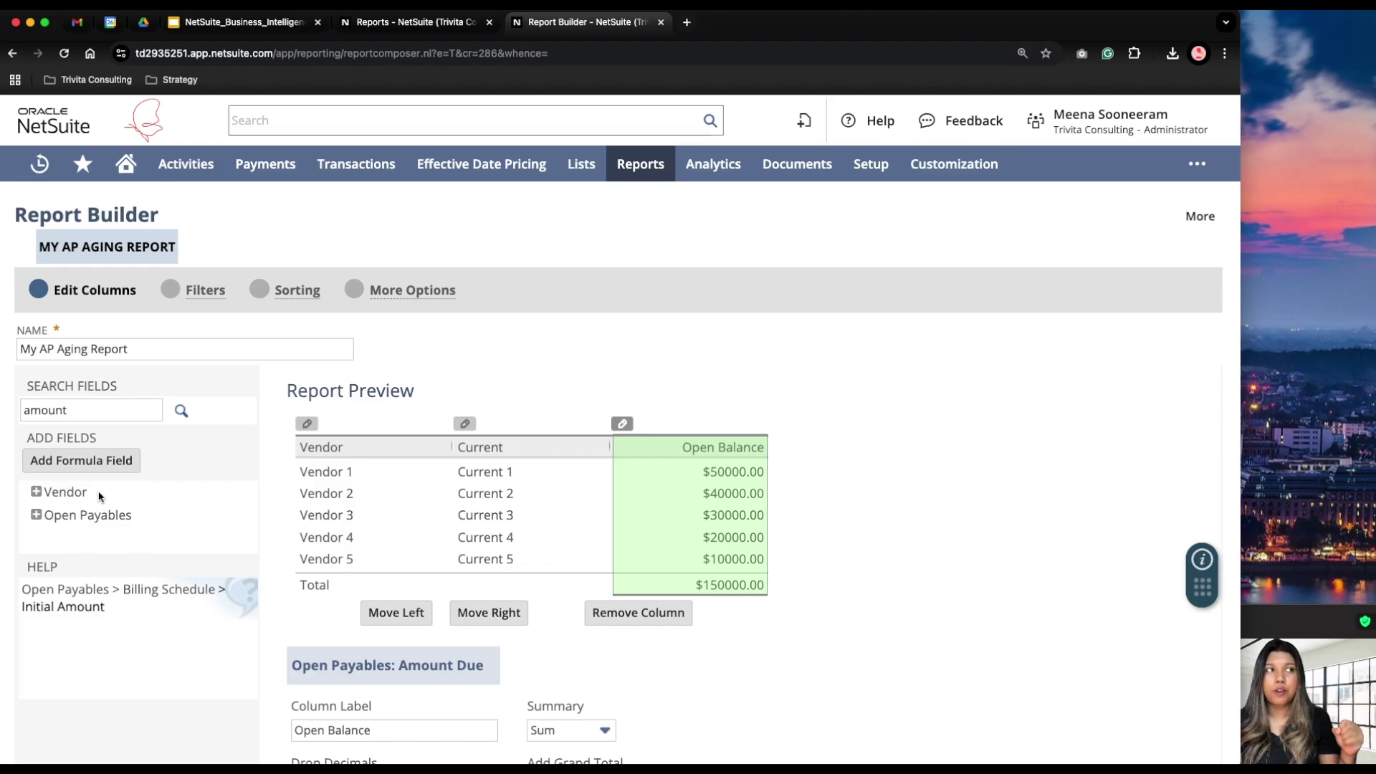
Step: Add the vendor Email field as a column and move it right after Vendor
{"action": "left_click", "coordinate": [36, 491]}
{"action": "mouse_move", "coordinate": [86, 513]}
{"action": "scroll", "coordinate": [91, 511], "scroll_direction": "down", "scroll_amount": 1}
{"action": "scroll", "coordinate": [91, 512], "scroll_direction": "down", "scroll_amount": 1}
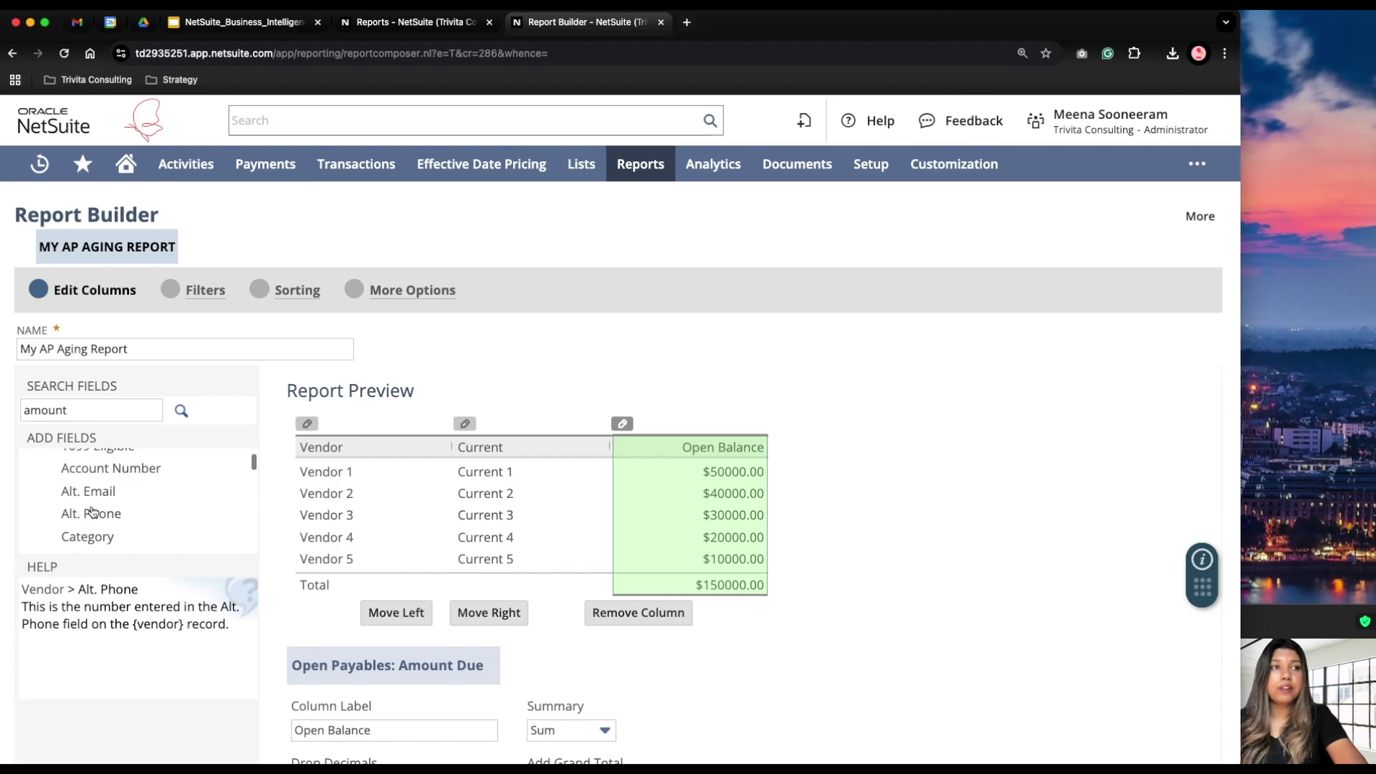
{"action": "scroll", "coordinate": [91, 511], "scroll_direction": "down", "scroll_amount": 3}
{"action": "scroll", "coordinate": [93, 511], "scroll_direction": "down", "scroll_amount": 5}
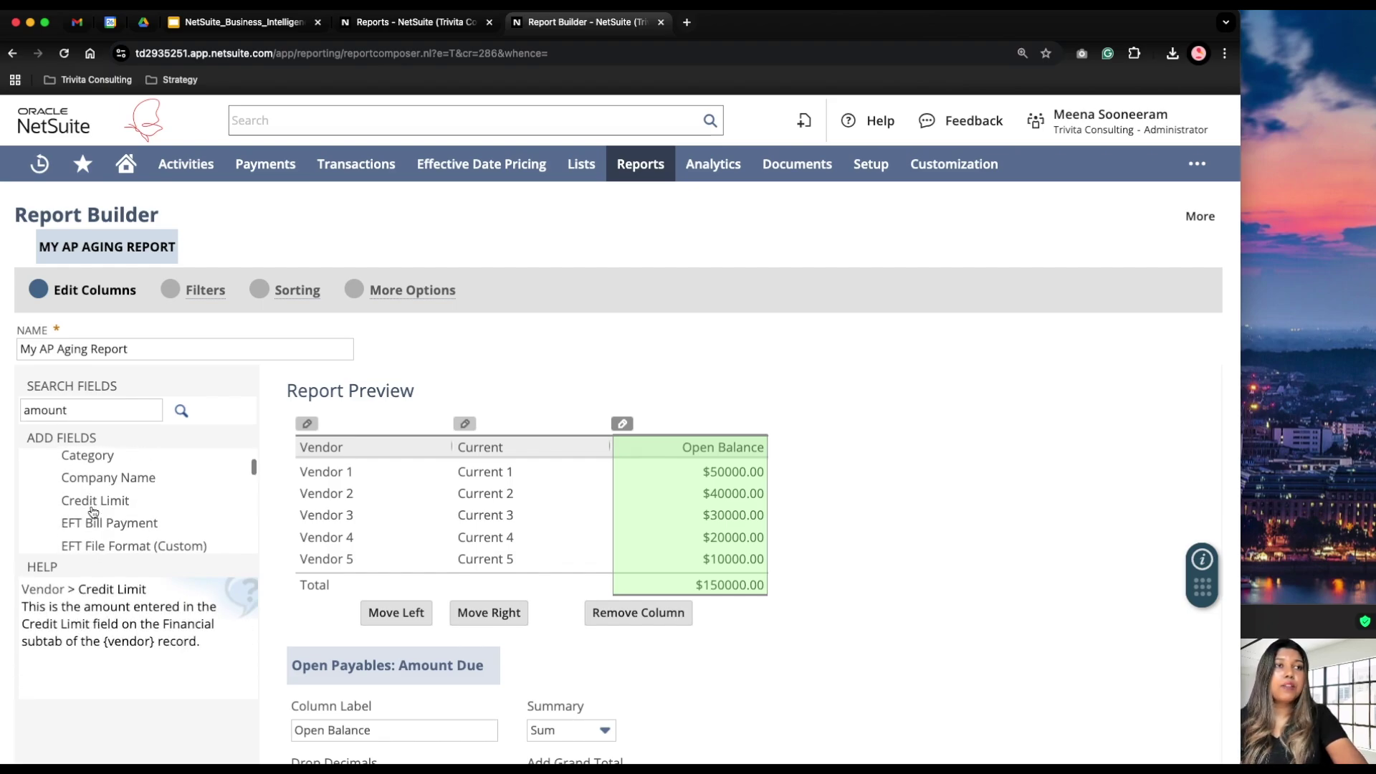
{"action": "scroll", "coordinate": [78, 507], "scroll_direction": "up", "scroll_amount": 2}
{"action": "left_click", "coordinate": [77, 503]}
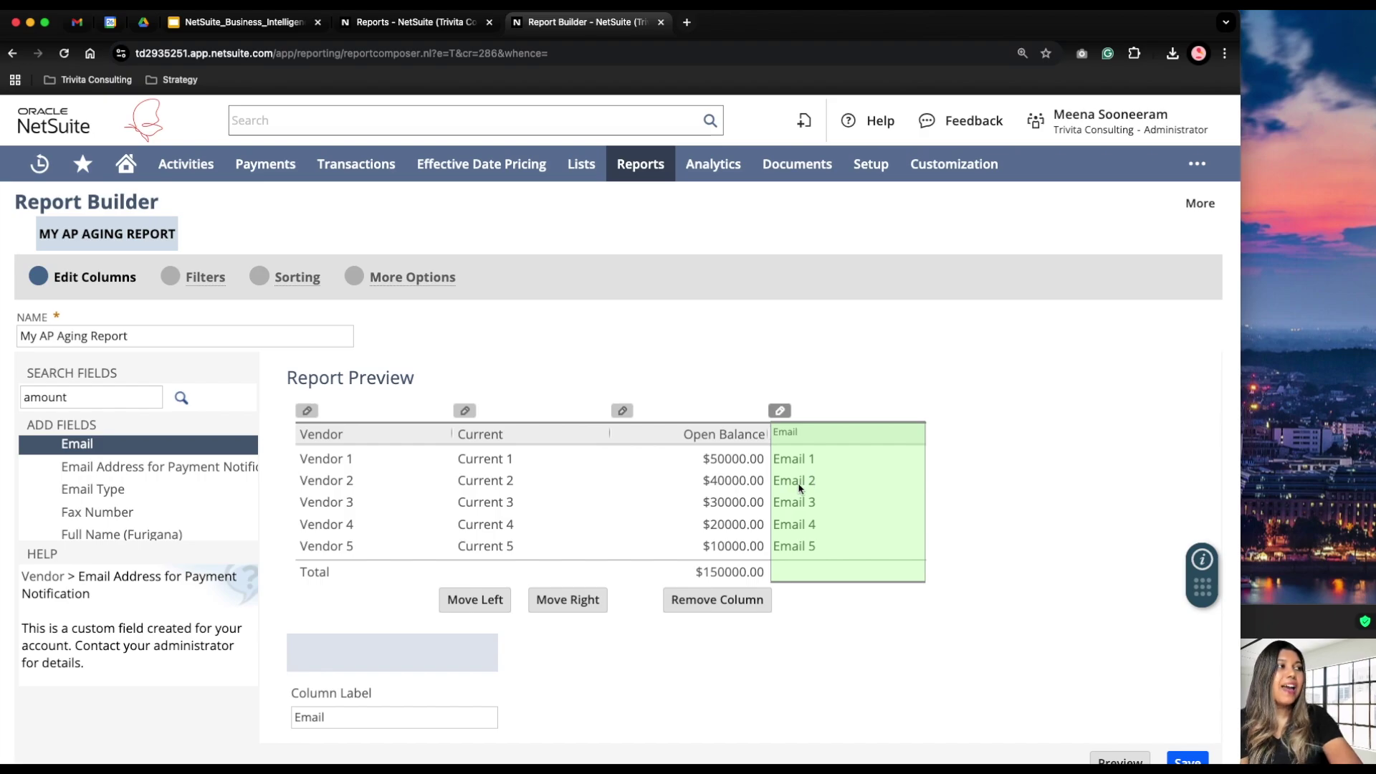
{"action": "left_click", "coordinate": [475, 600]}
{"action": "left_click", "coordinate": [412, 605]}
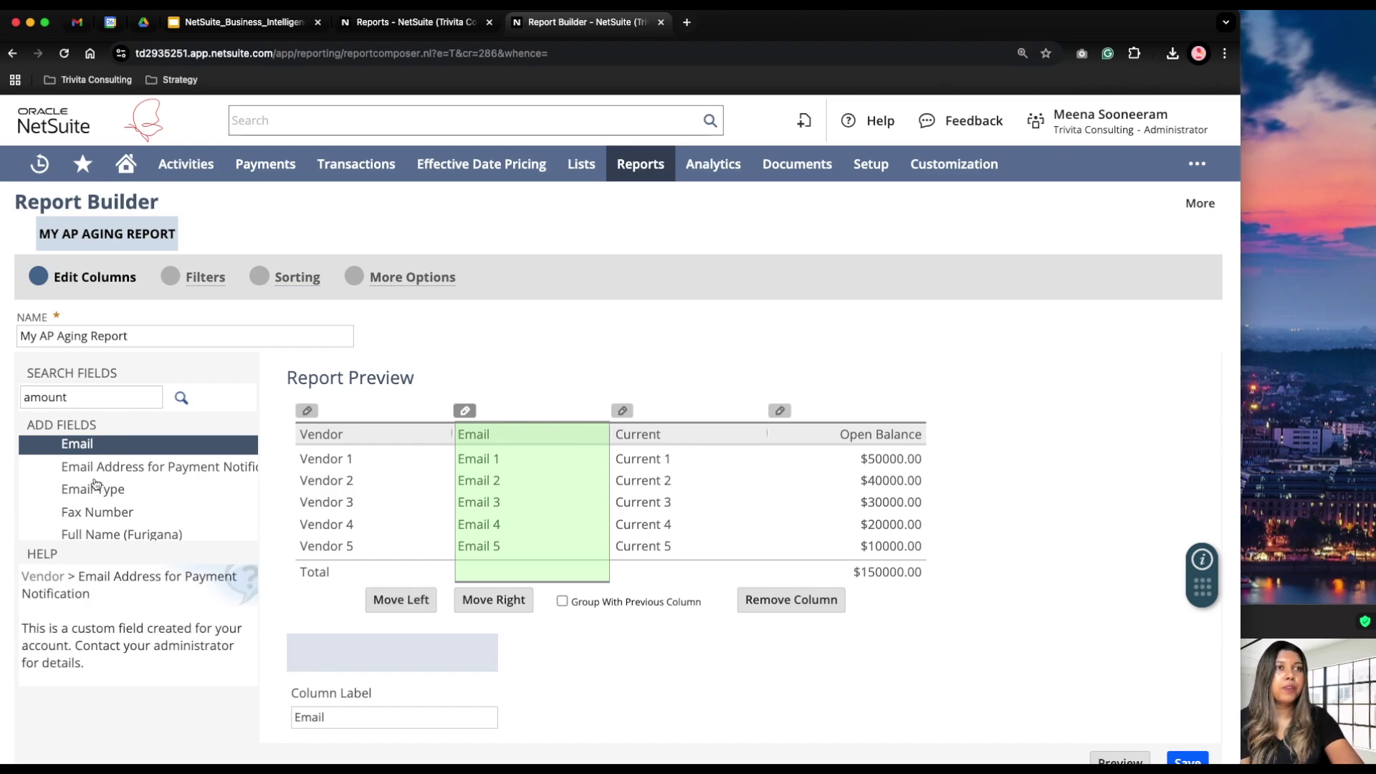
{"action": "scroll", "coordinate": [32, 478], "scroll_direction": "down", "scroll_amount": 1}
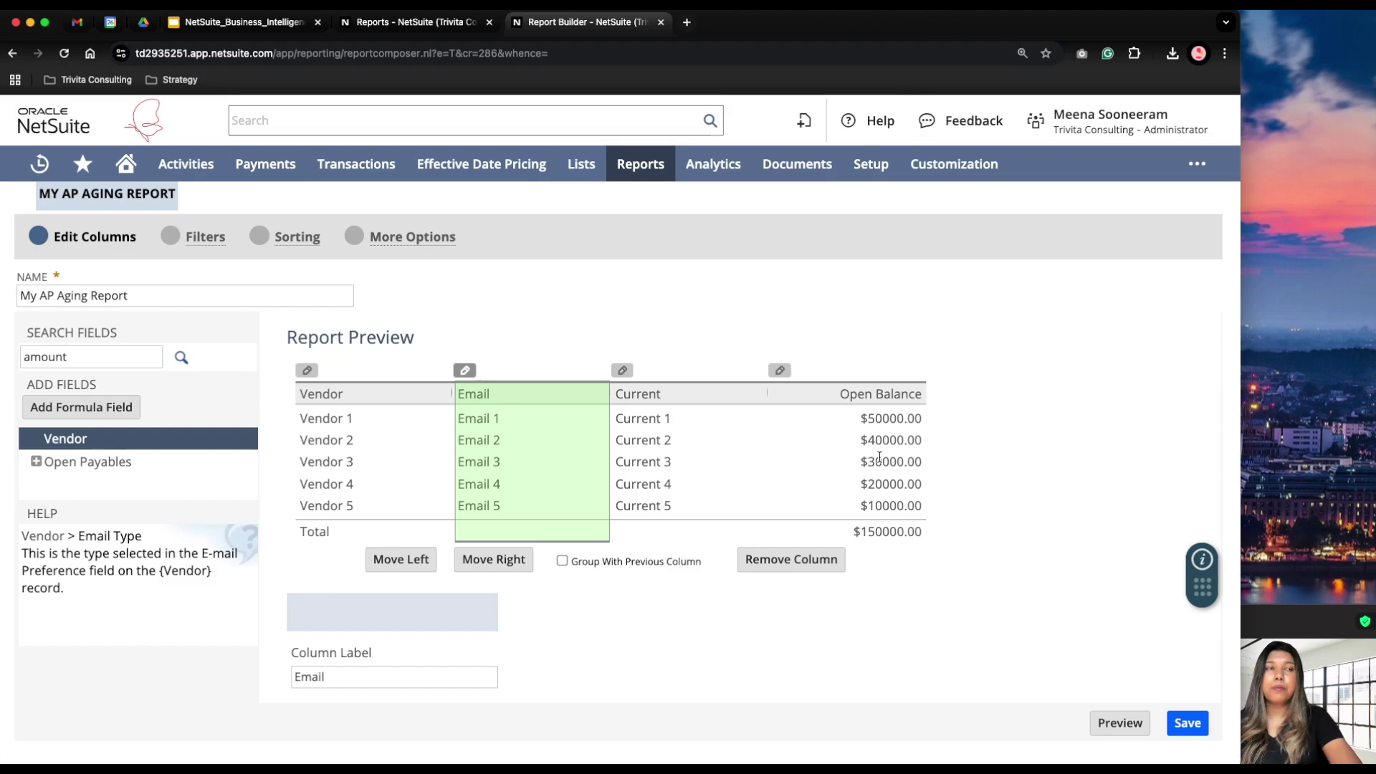
Step: Add Amount Due (Foreign Currency) from Open Payables as a report column
{"action": "left_click", "coordinate": [36, 463]}
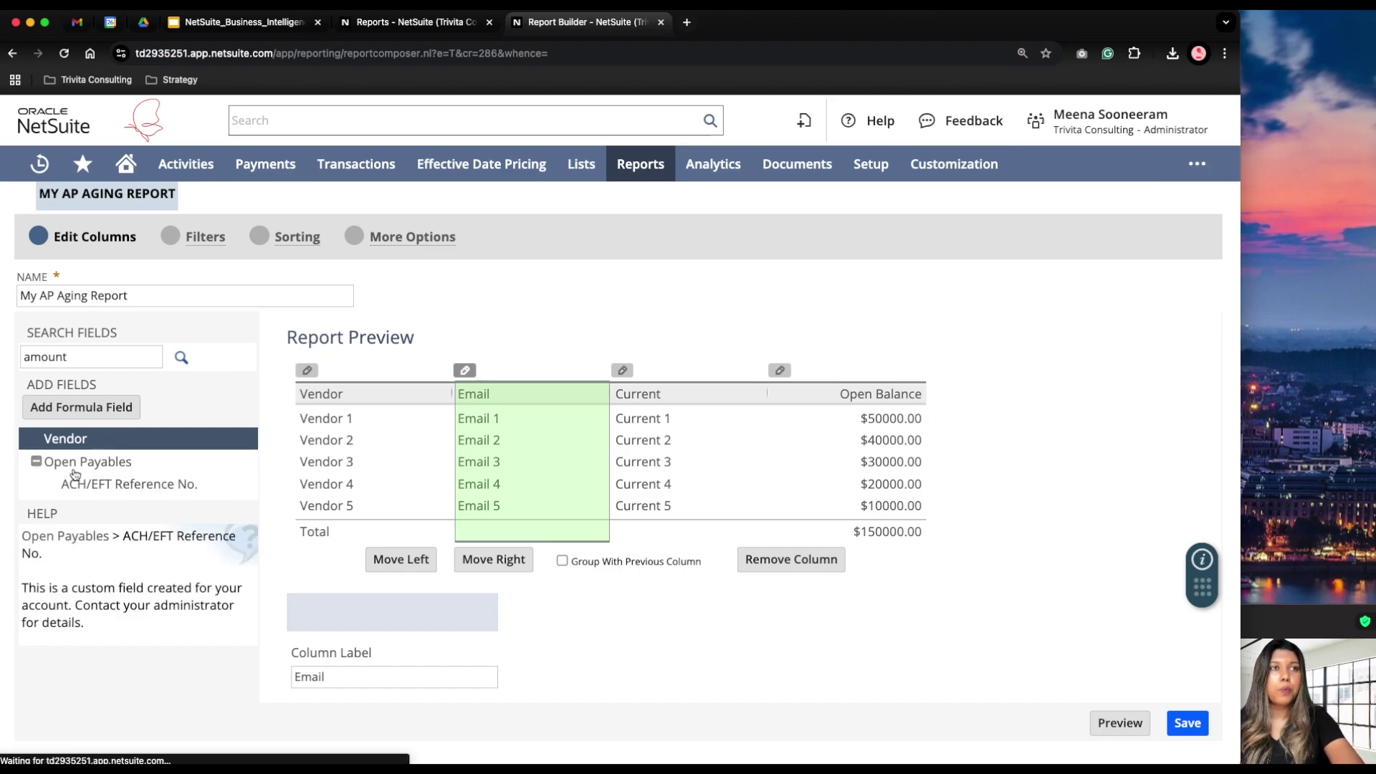
{"action": "scroll", "coordinate": [93, 473], "scroll_direction": "down", "scroll_amount": 5}
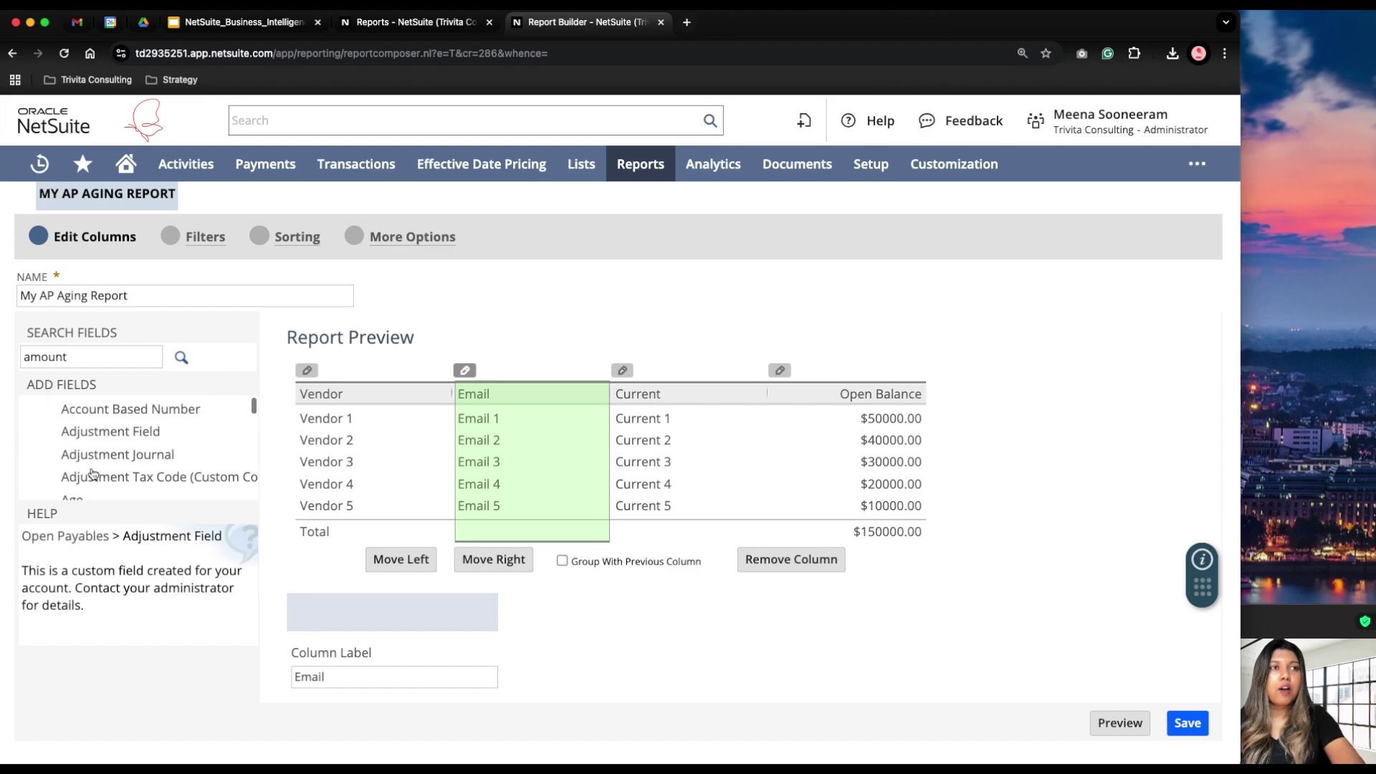
{"action": "scroll", "coordinate": [93, 473], "scroll_direction": "down", "scroll_amount": 4}
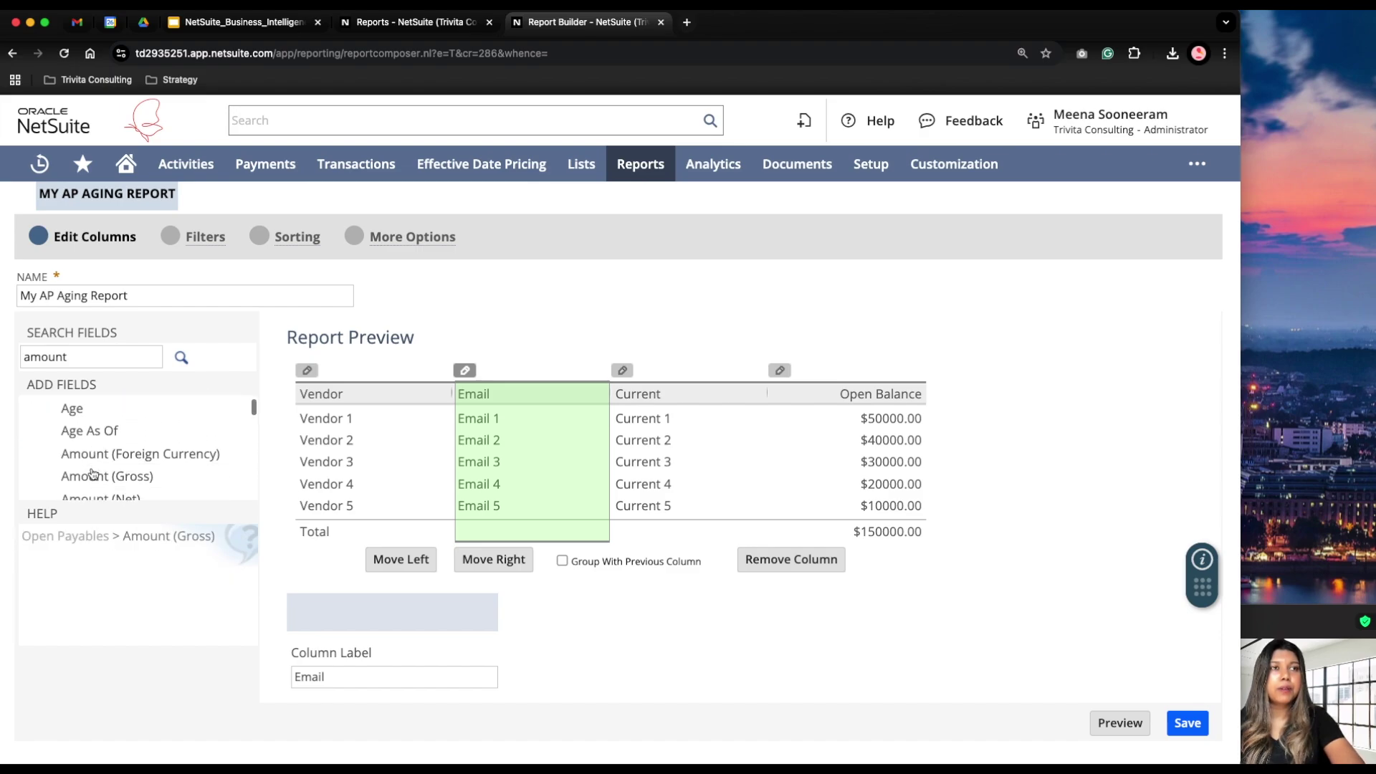
{"action": "scroll", "coordinate": [93, 473], "scroll_direction": "down", "scroll_amount": 4}
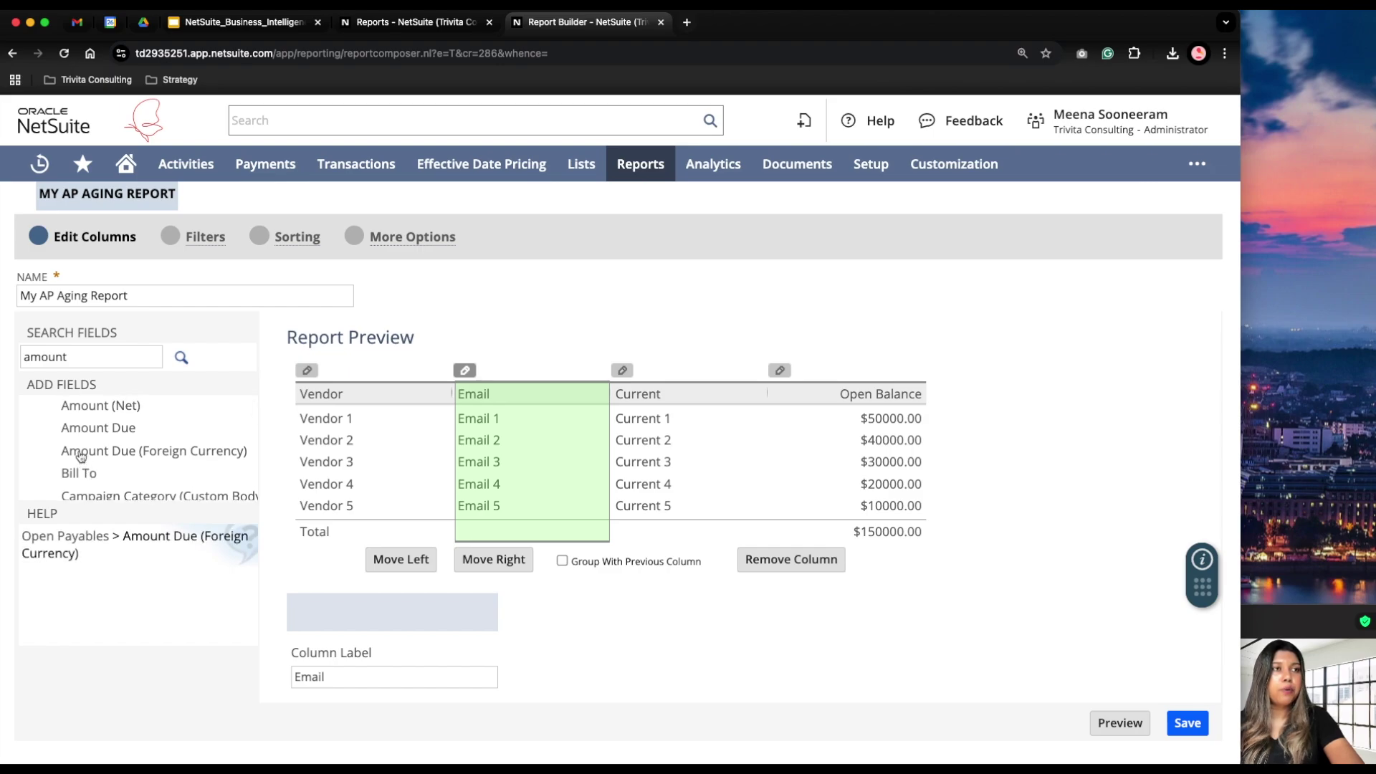
{"action": "left_click", "coordinate": [81, 456]}
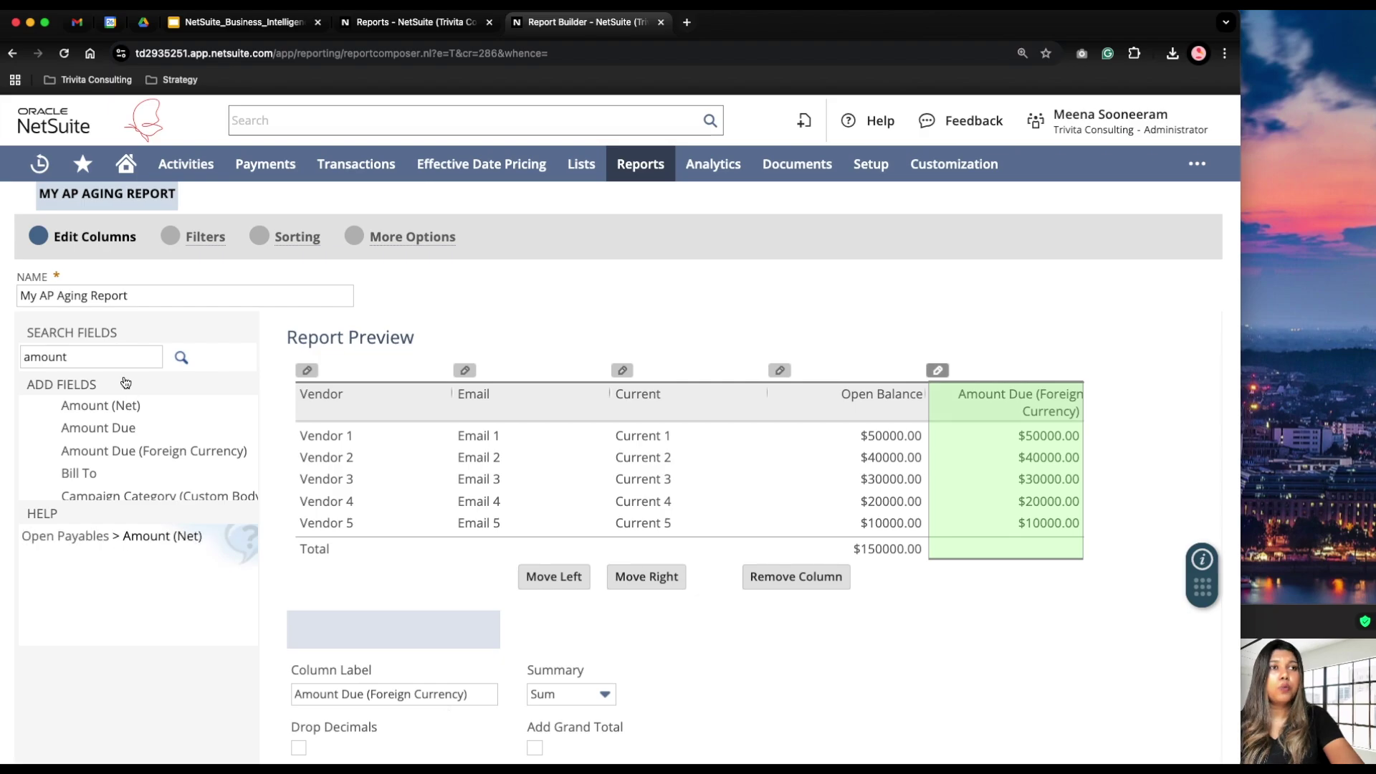
{"action": "scroll", "coordinate": [97, 459], "scroll_direction": "up", "scroll_amount": 1}
{"action": "scroll", "coordinate": [97, 459], "scroll_direction": "up", "scroll_amount": 10}
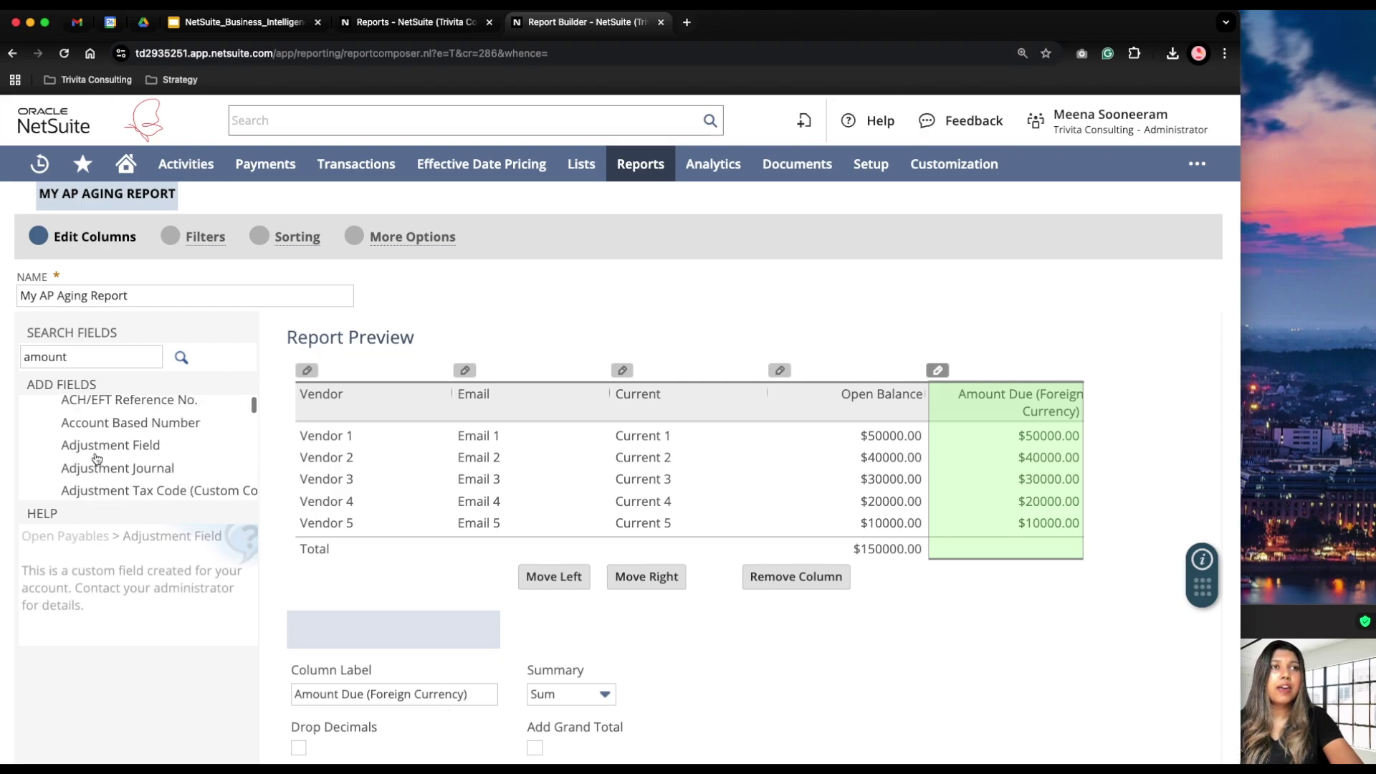
Step: Collapse the Open Payables group and save the customized report
{"action": "left_click", "coordinate": [36, 463]}
{"action": "scroll", "coordinate": [34, 467], "scroll_direction": "down", "scroll_amount": 3}
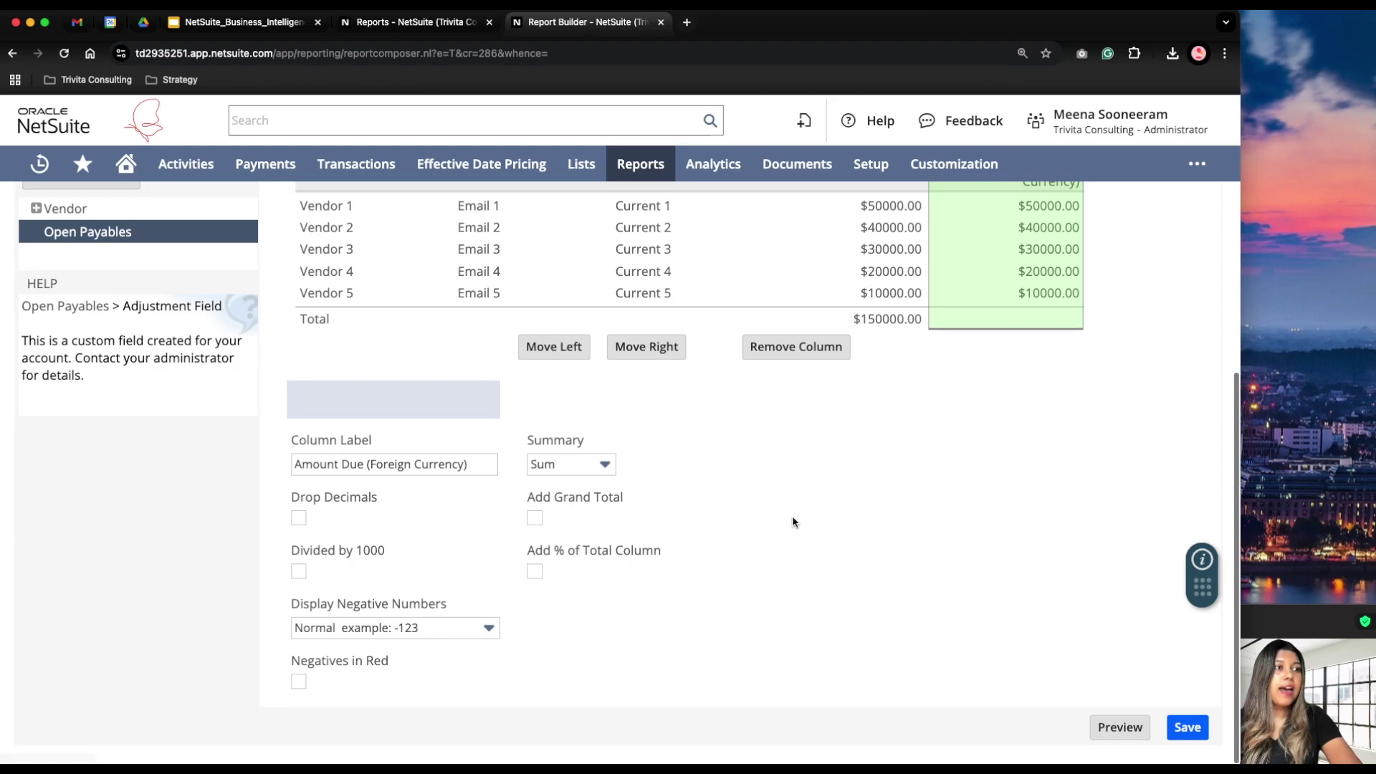
{"action": "scroll", "coordinate": [792, 515], "scroll_direction": "up", "scroll_amount": 1}
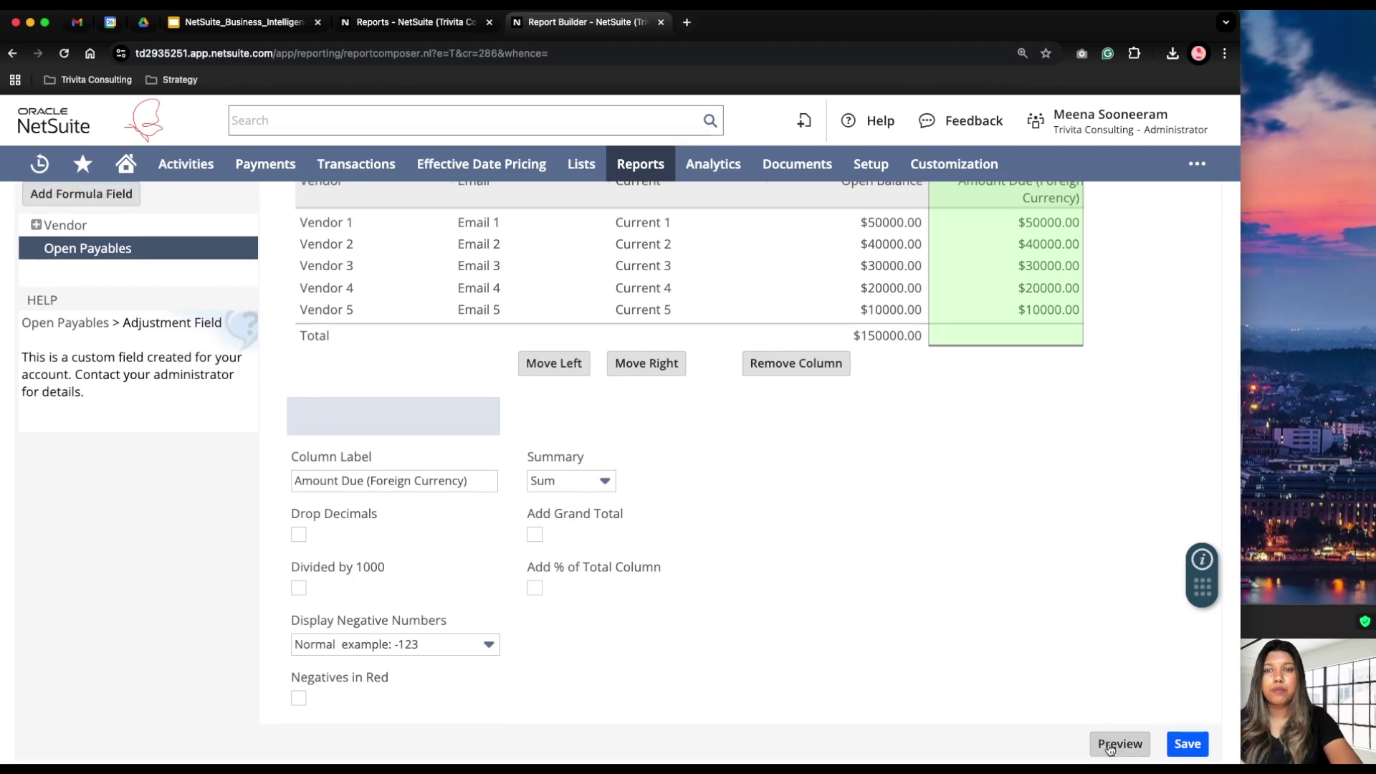
{"action": "left_click", "coordinate": [1189, 745]}
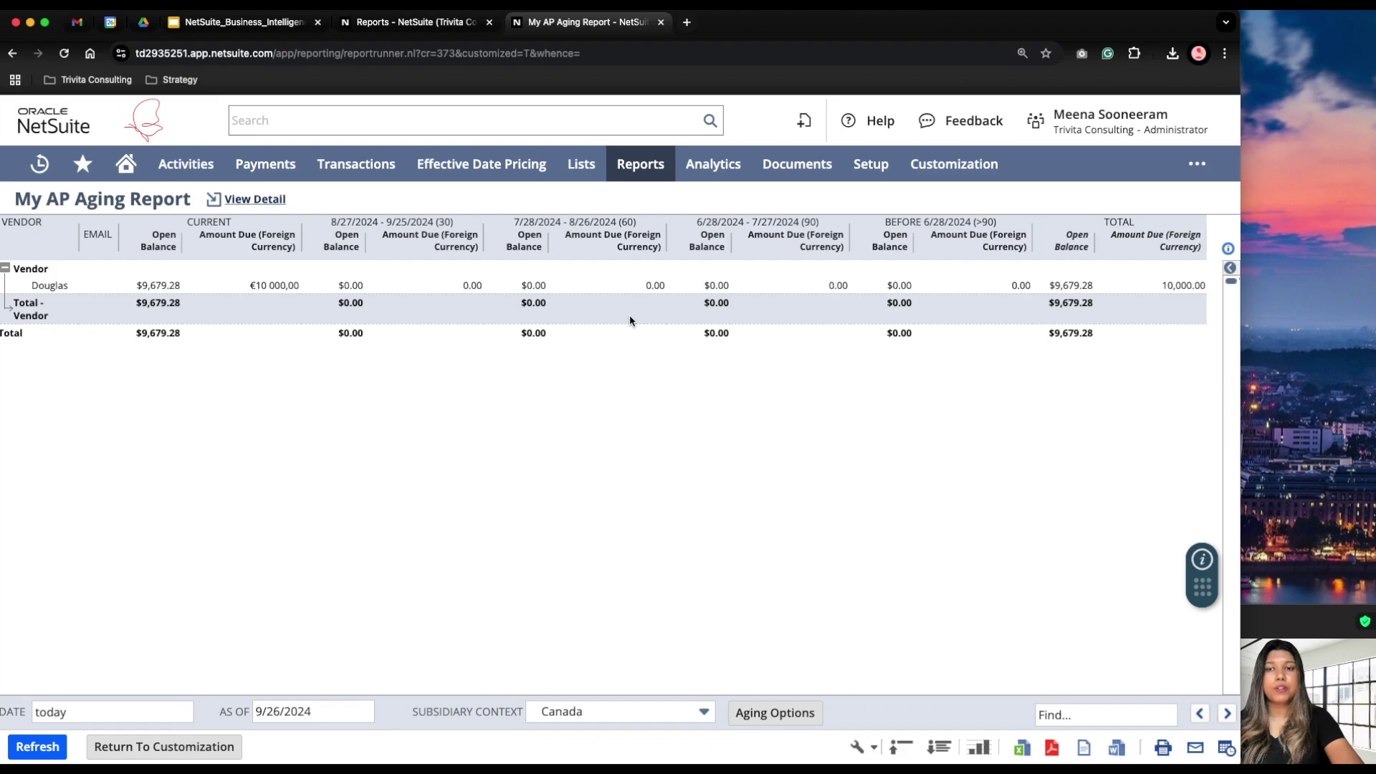
Step: Go to the Reports Overview page from the Reports menu
{"action": "mouse_move", "coordinate": [641, 165]}
{"action": "left_click", "coordinate": [642, 204]}
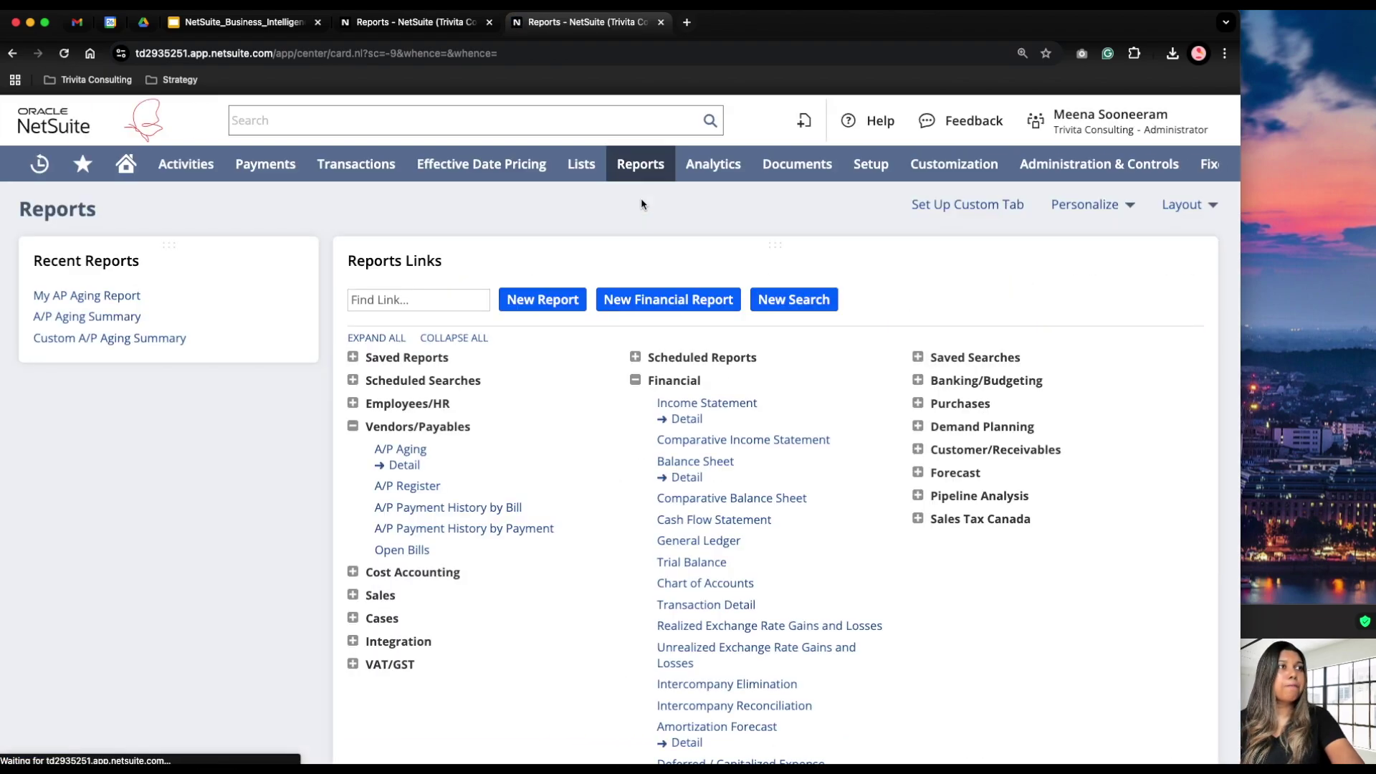
Step: Run My AP Aging Report from the Saved Reports links
{"action": "left_click", "coordinate": [352, 358]}
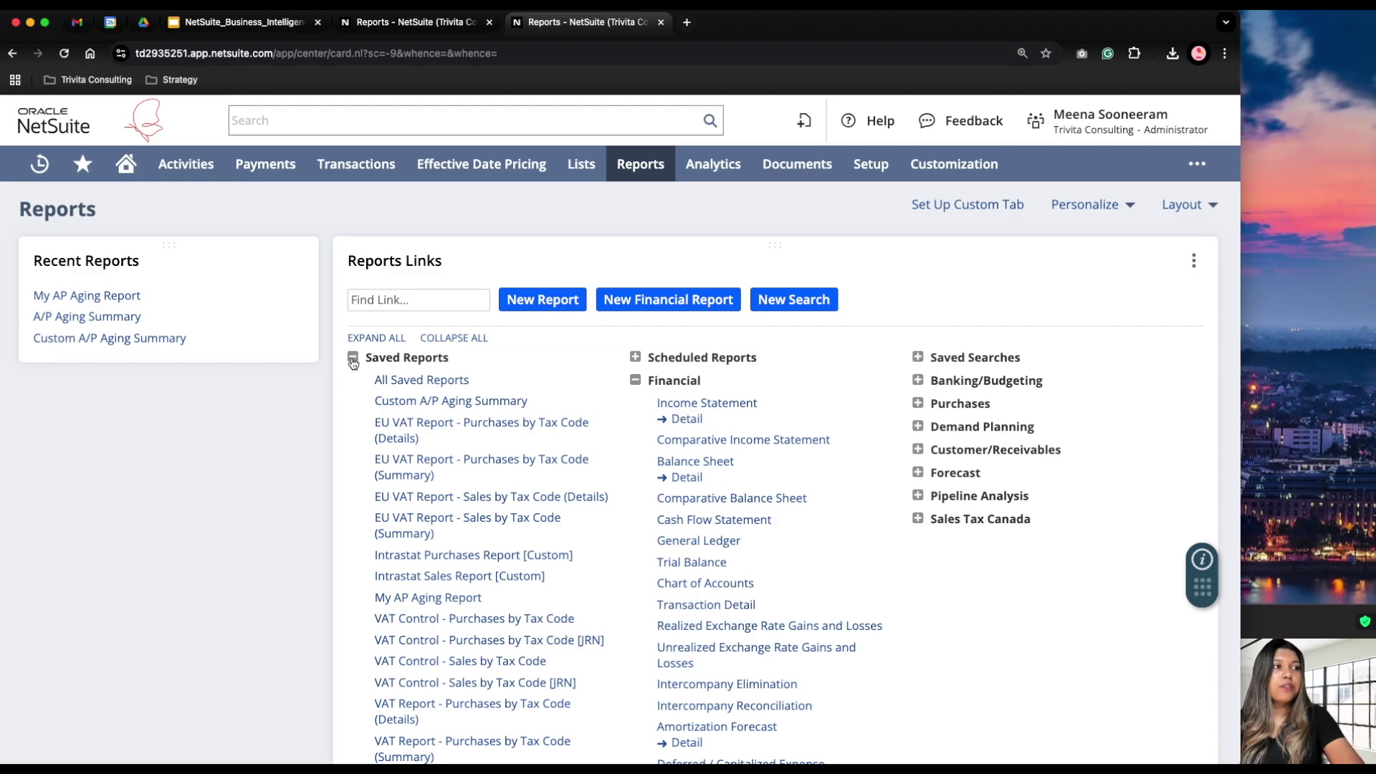
{"action": "left_click", "coordinate": [391, 602]}
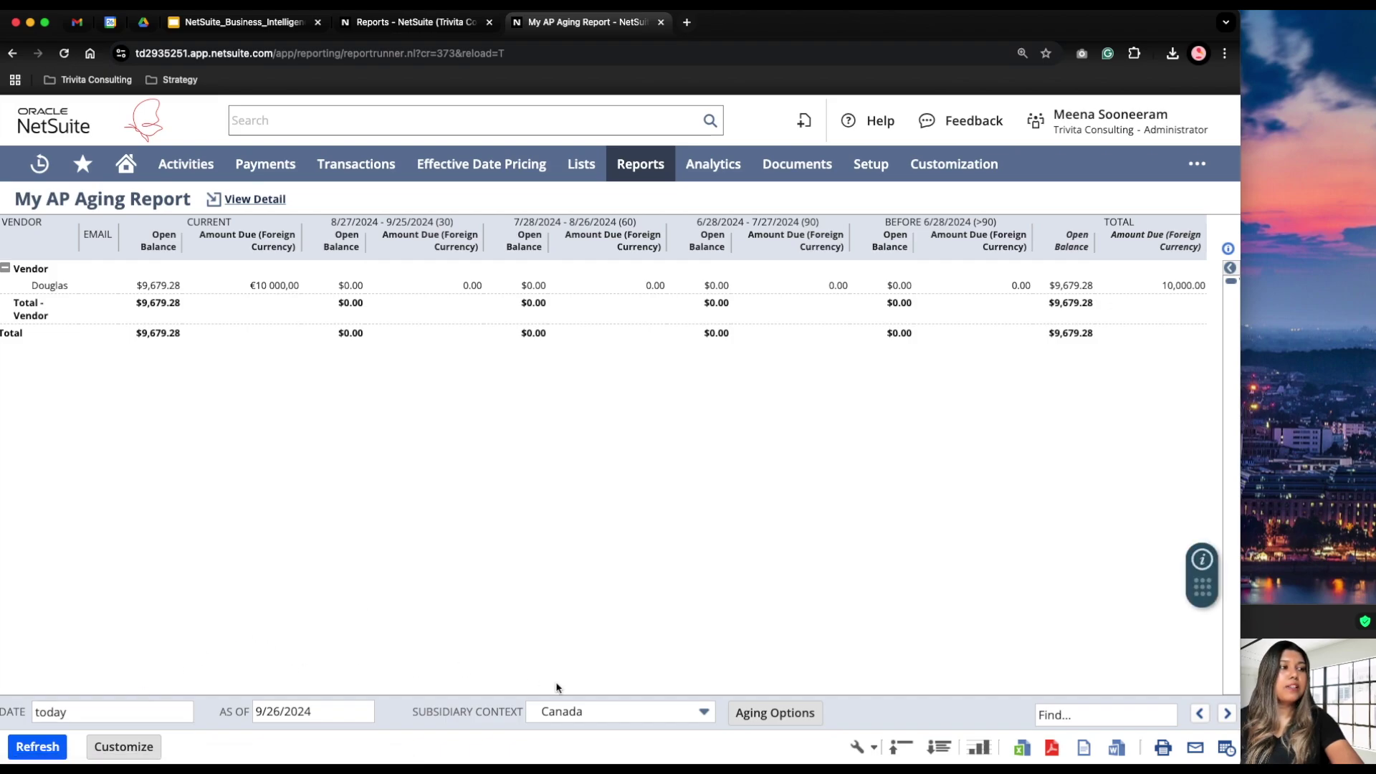
Step: Switch the report's subsidiary context from Canada to Headquarters (Consolidated) and refresh it
{"action": "left_click", "coordinate": [572, 711]}
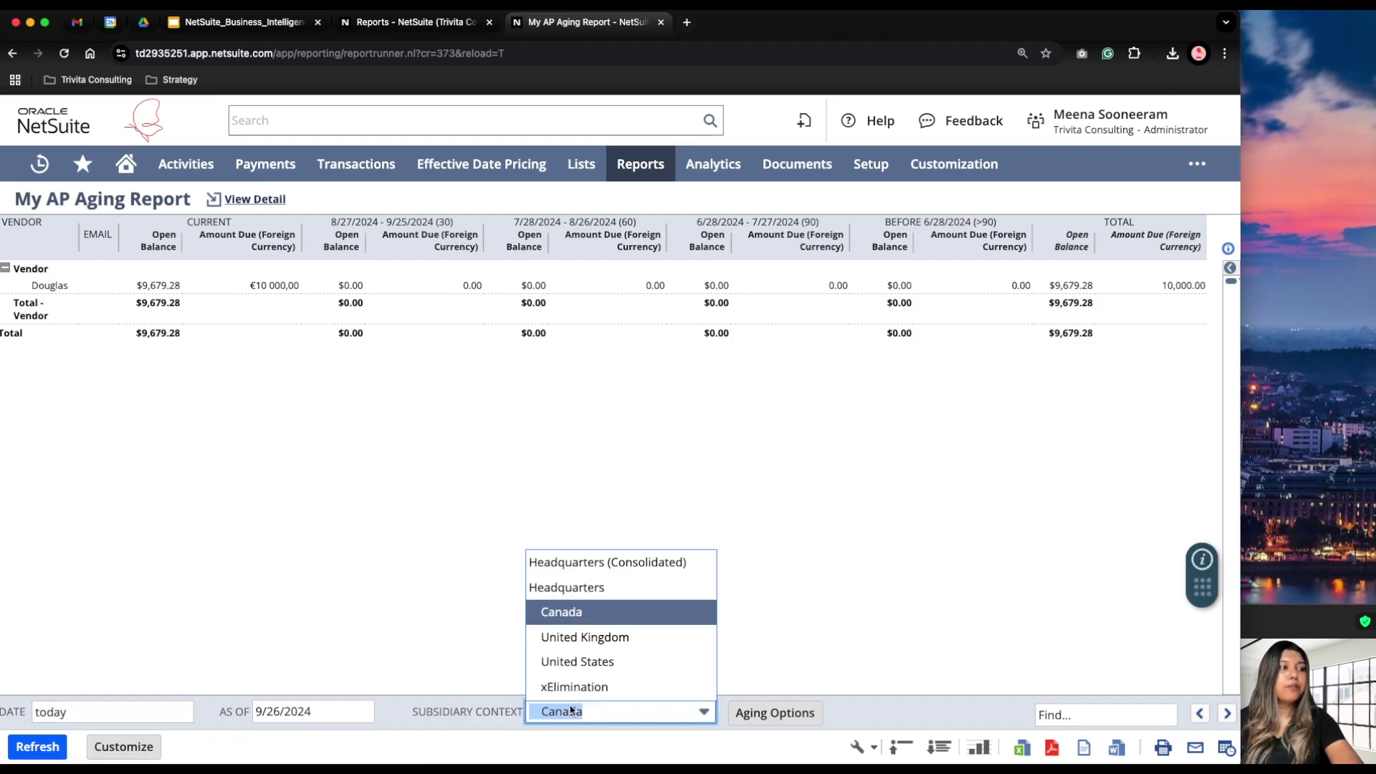
{"action": "left_click", "coordinate": [573, 567]}
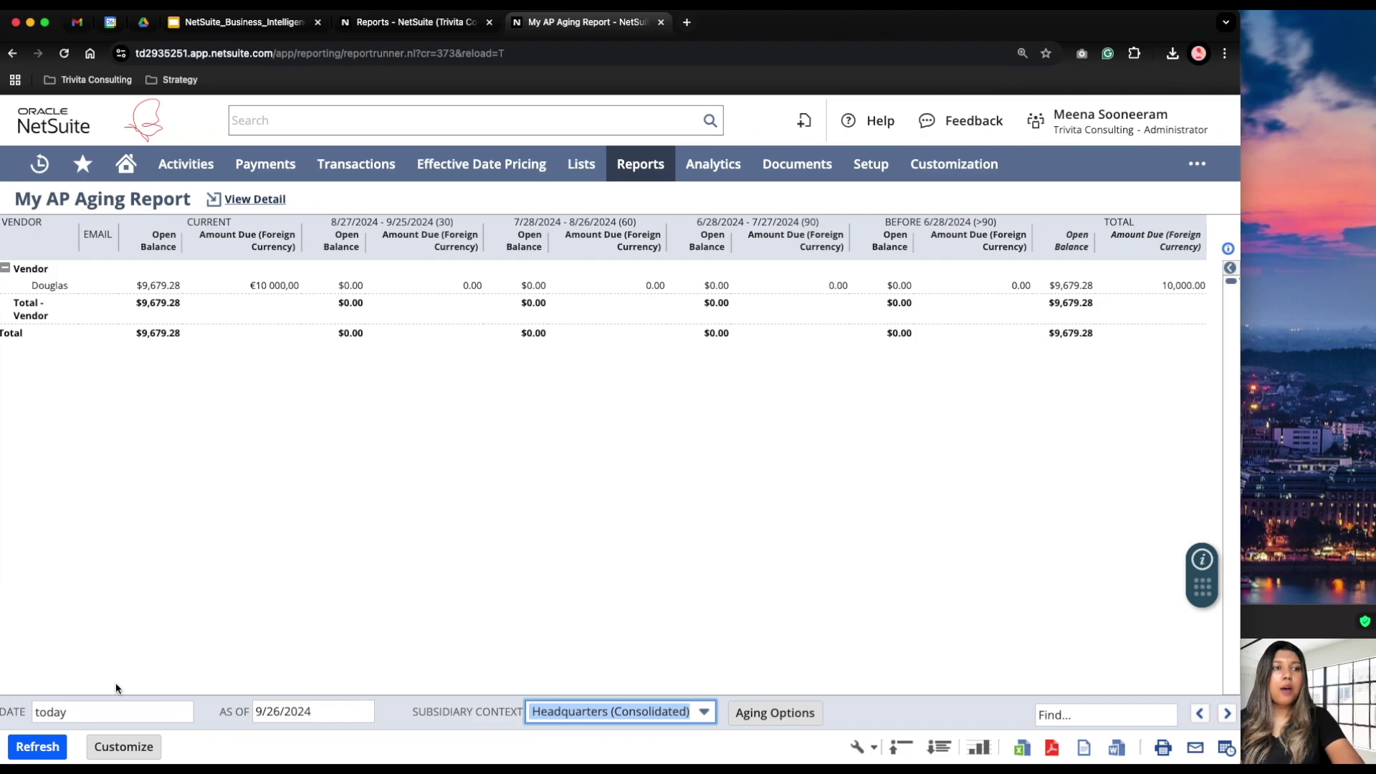
{"action": "left_click", "coordinate": [40, 747]}
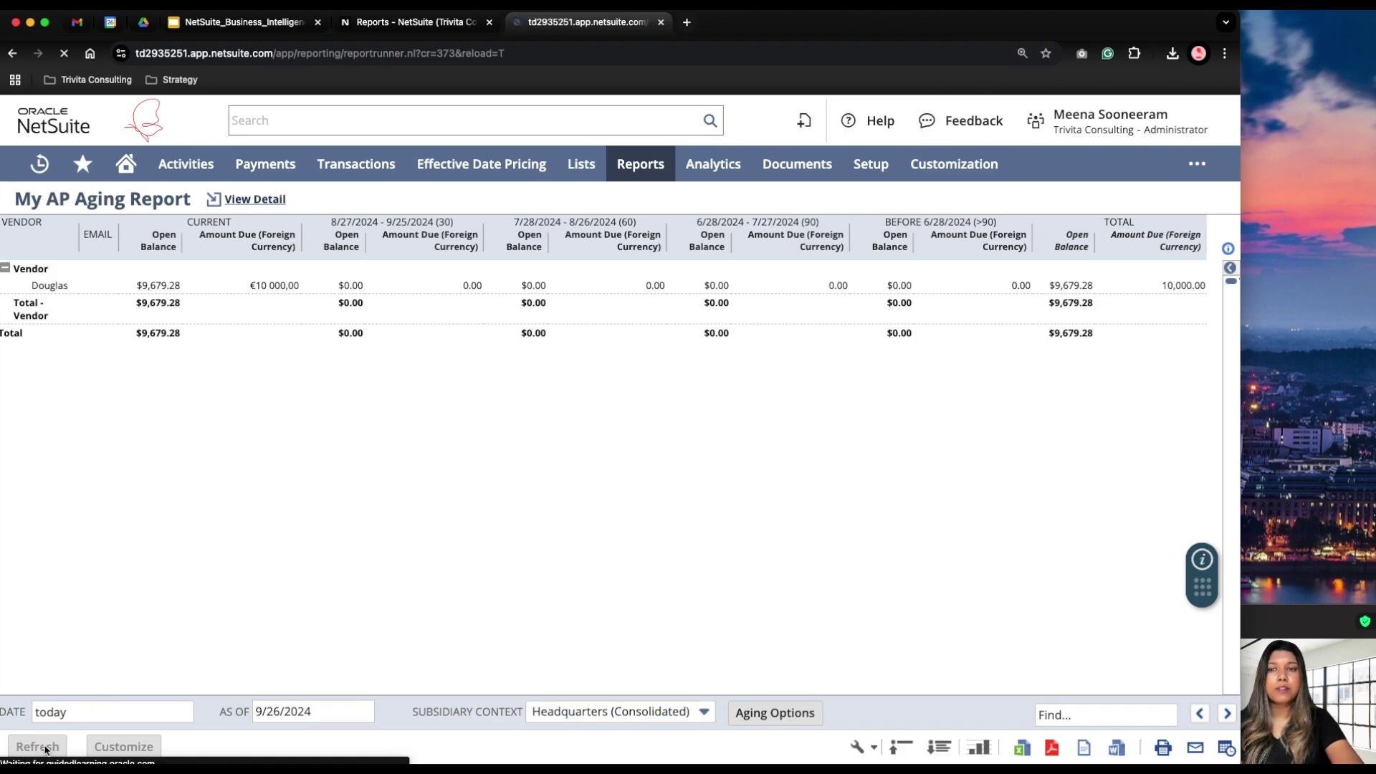